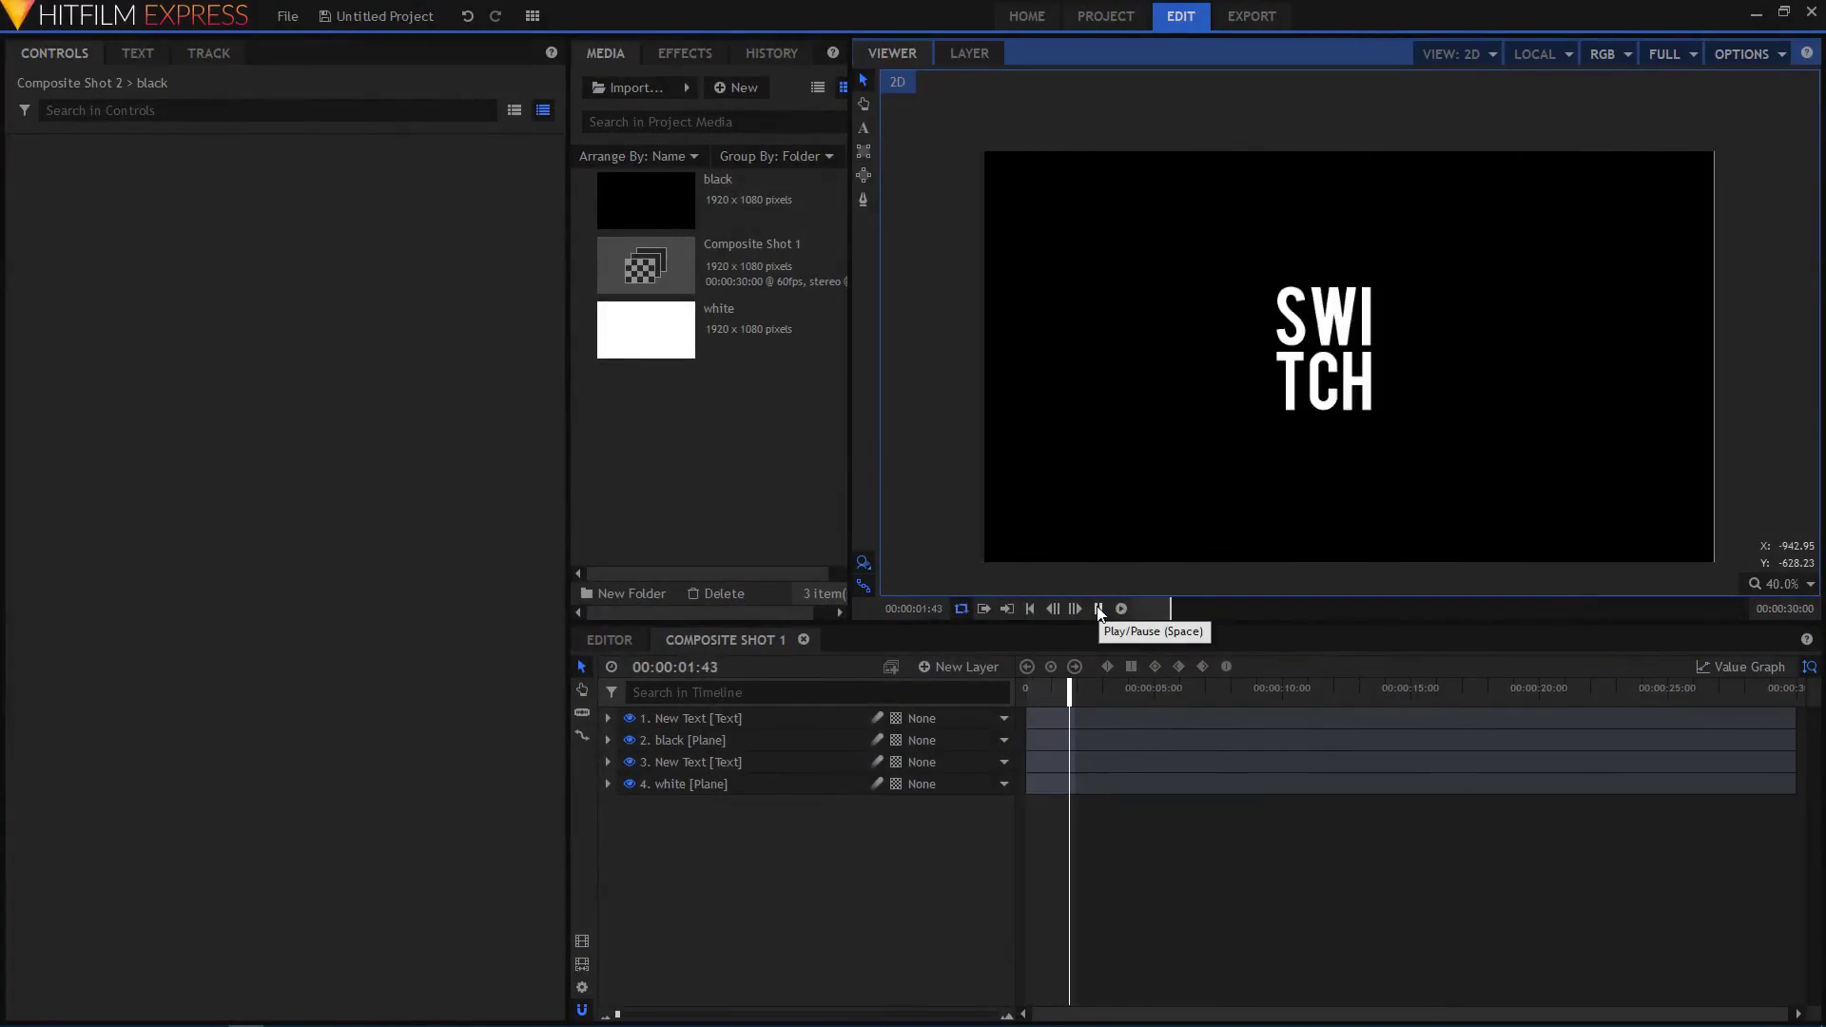
Pause the preview and create a new composite shot from the 1080p Full HD @ 60 fps template.
click(1097, 610)
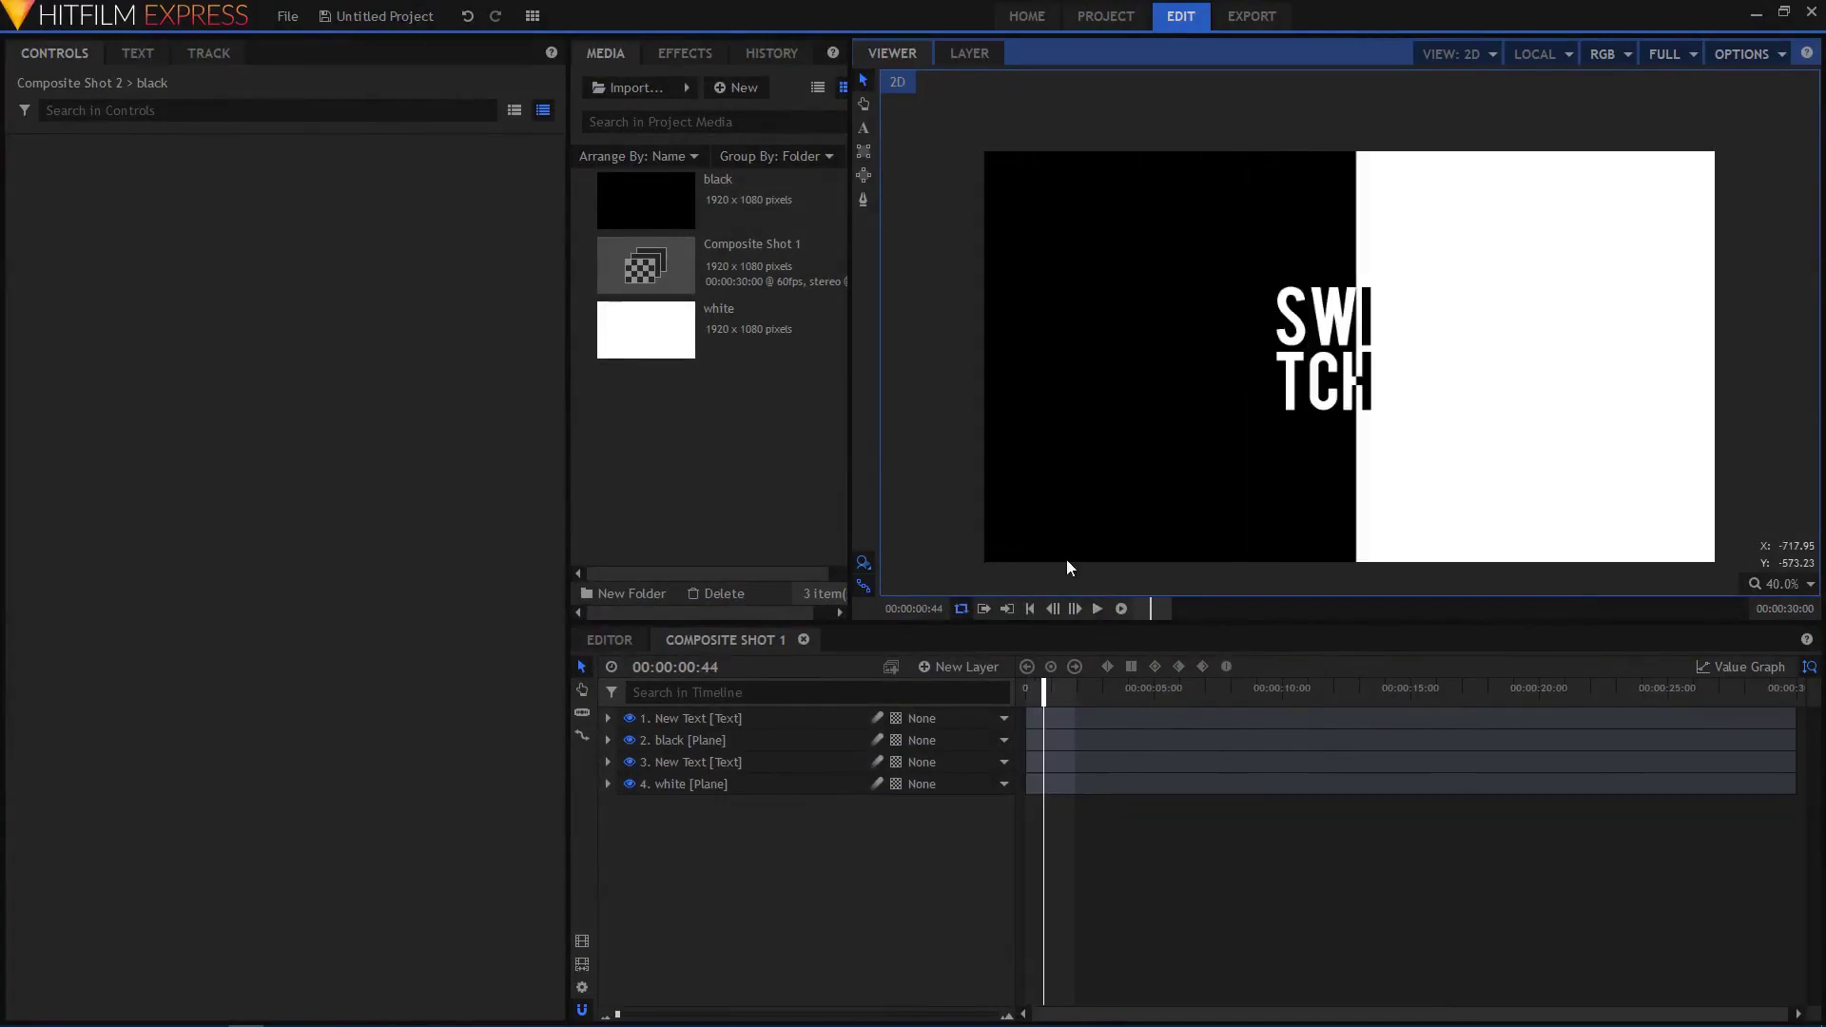
click(734, 87)
click(735, 88)
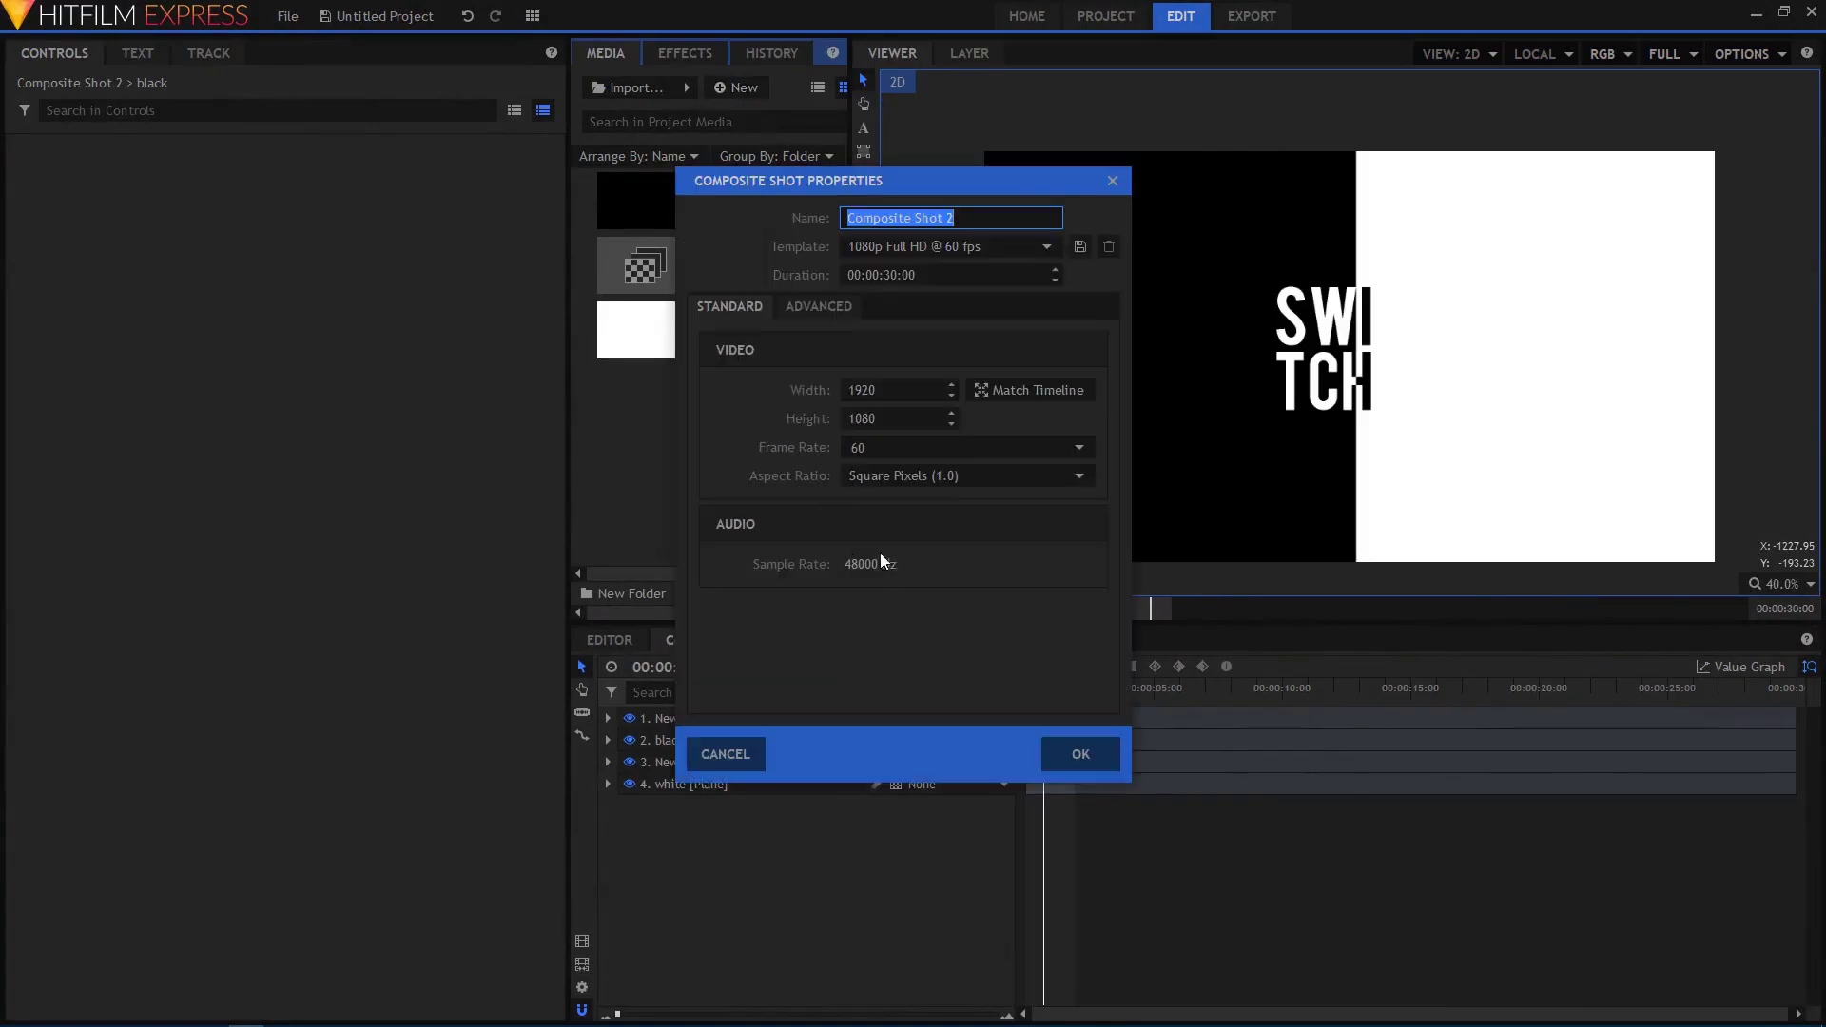
click(909, 246)
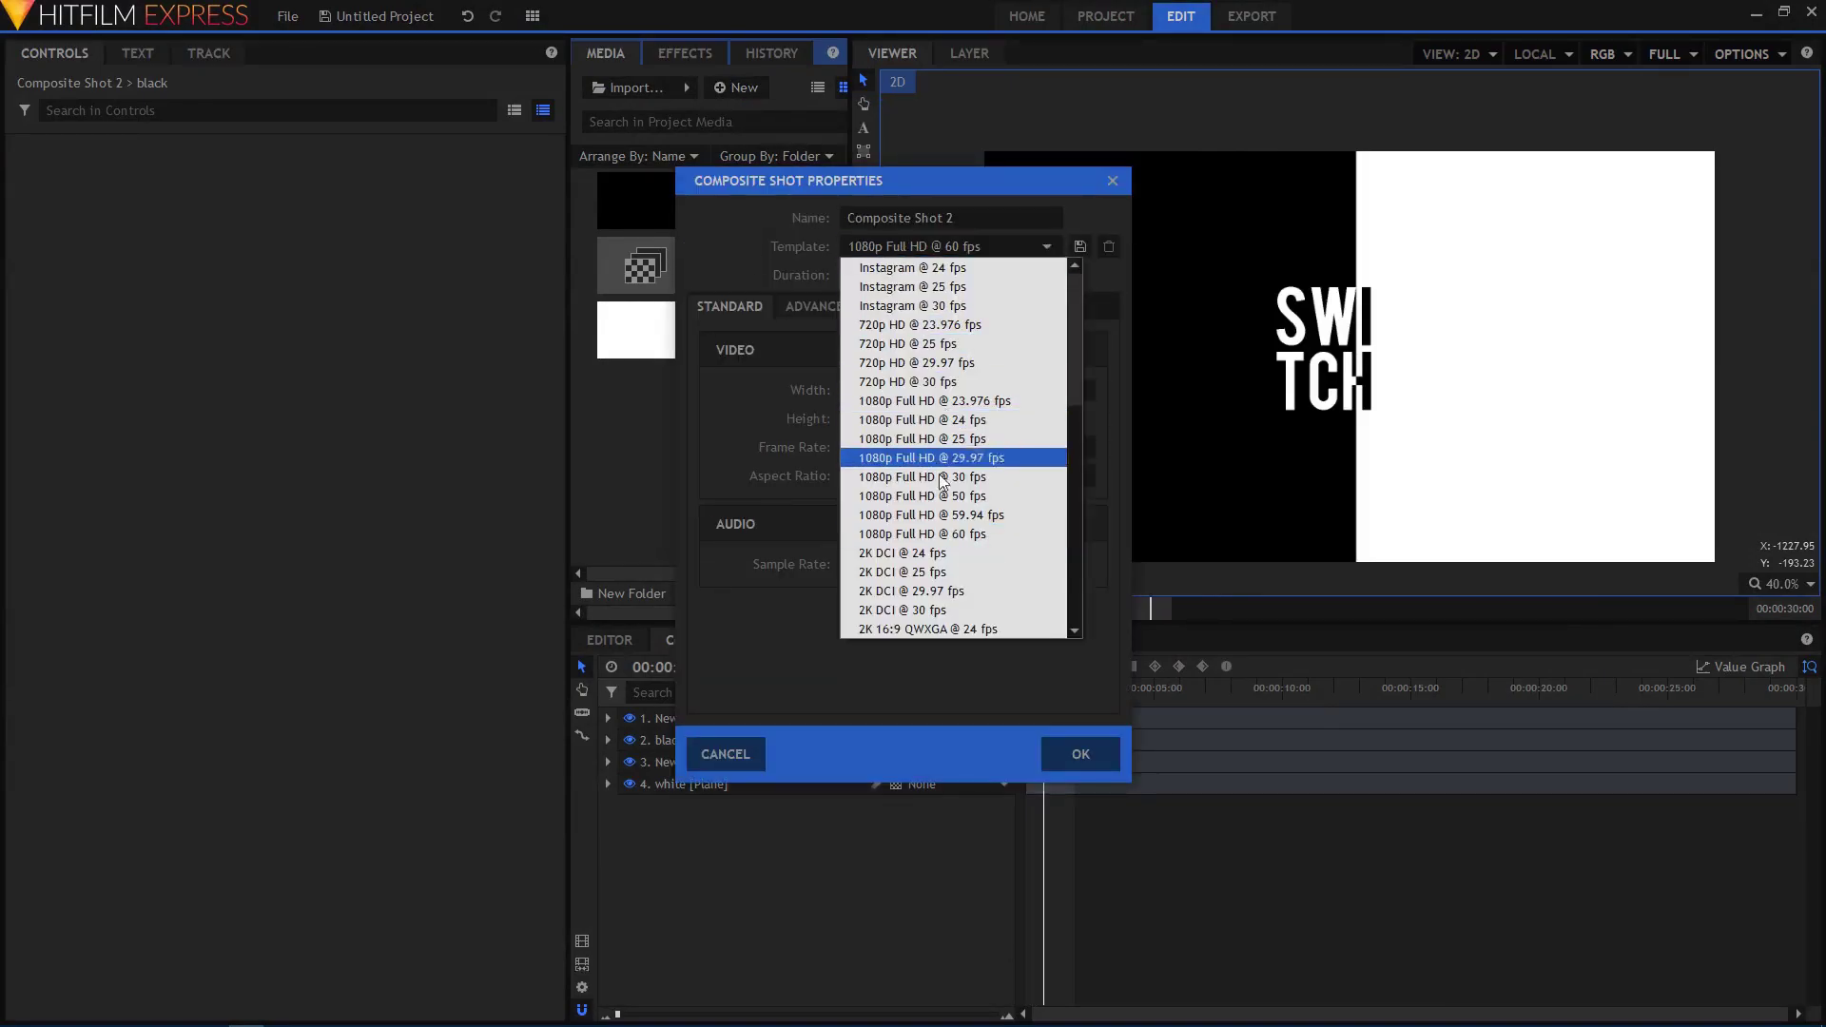
click(942, 536)
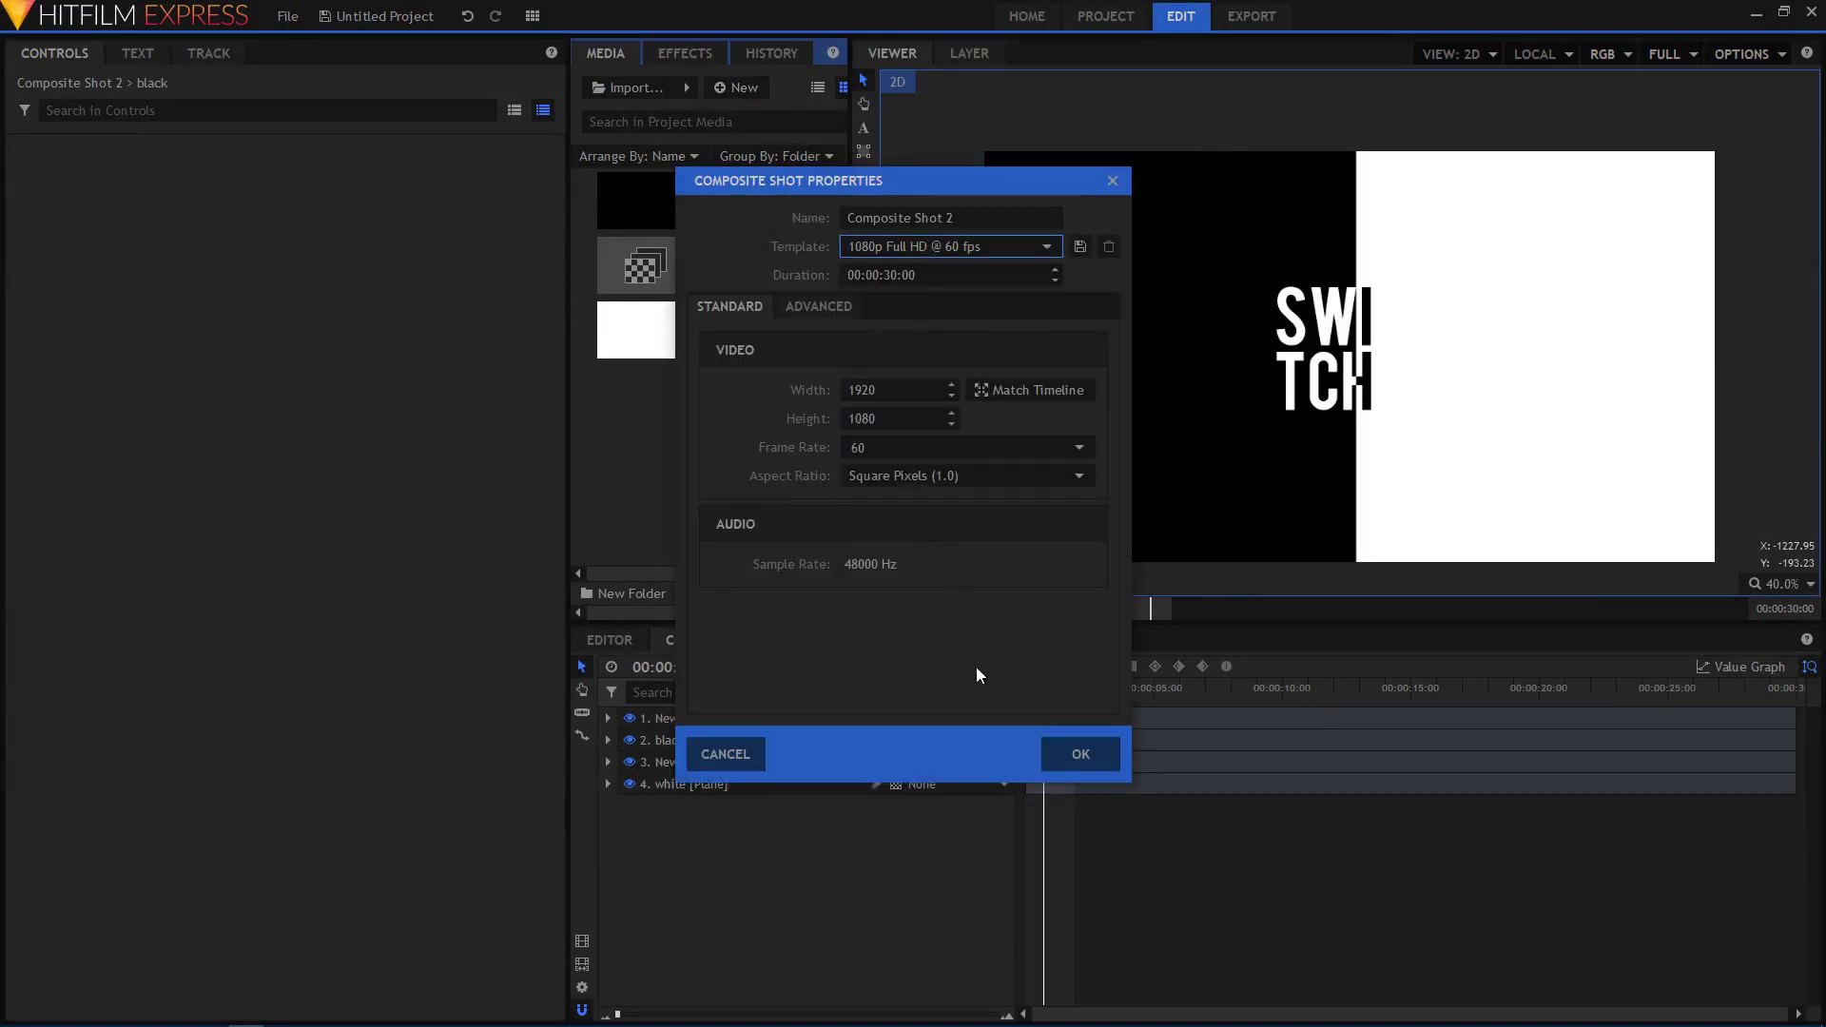
click(1070, 753)
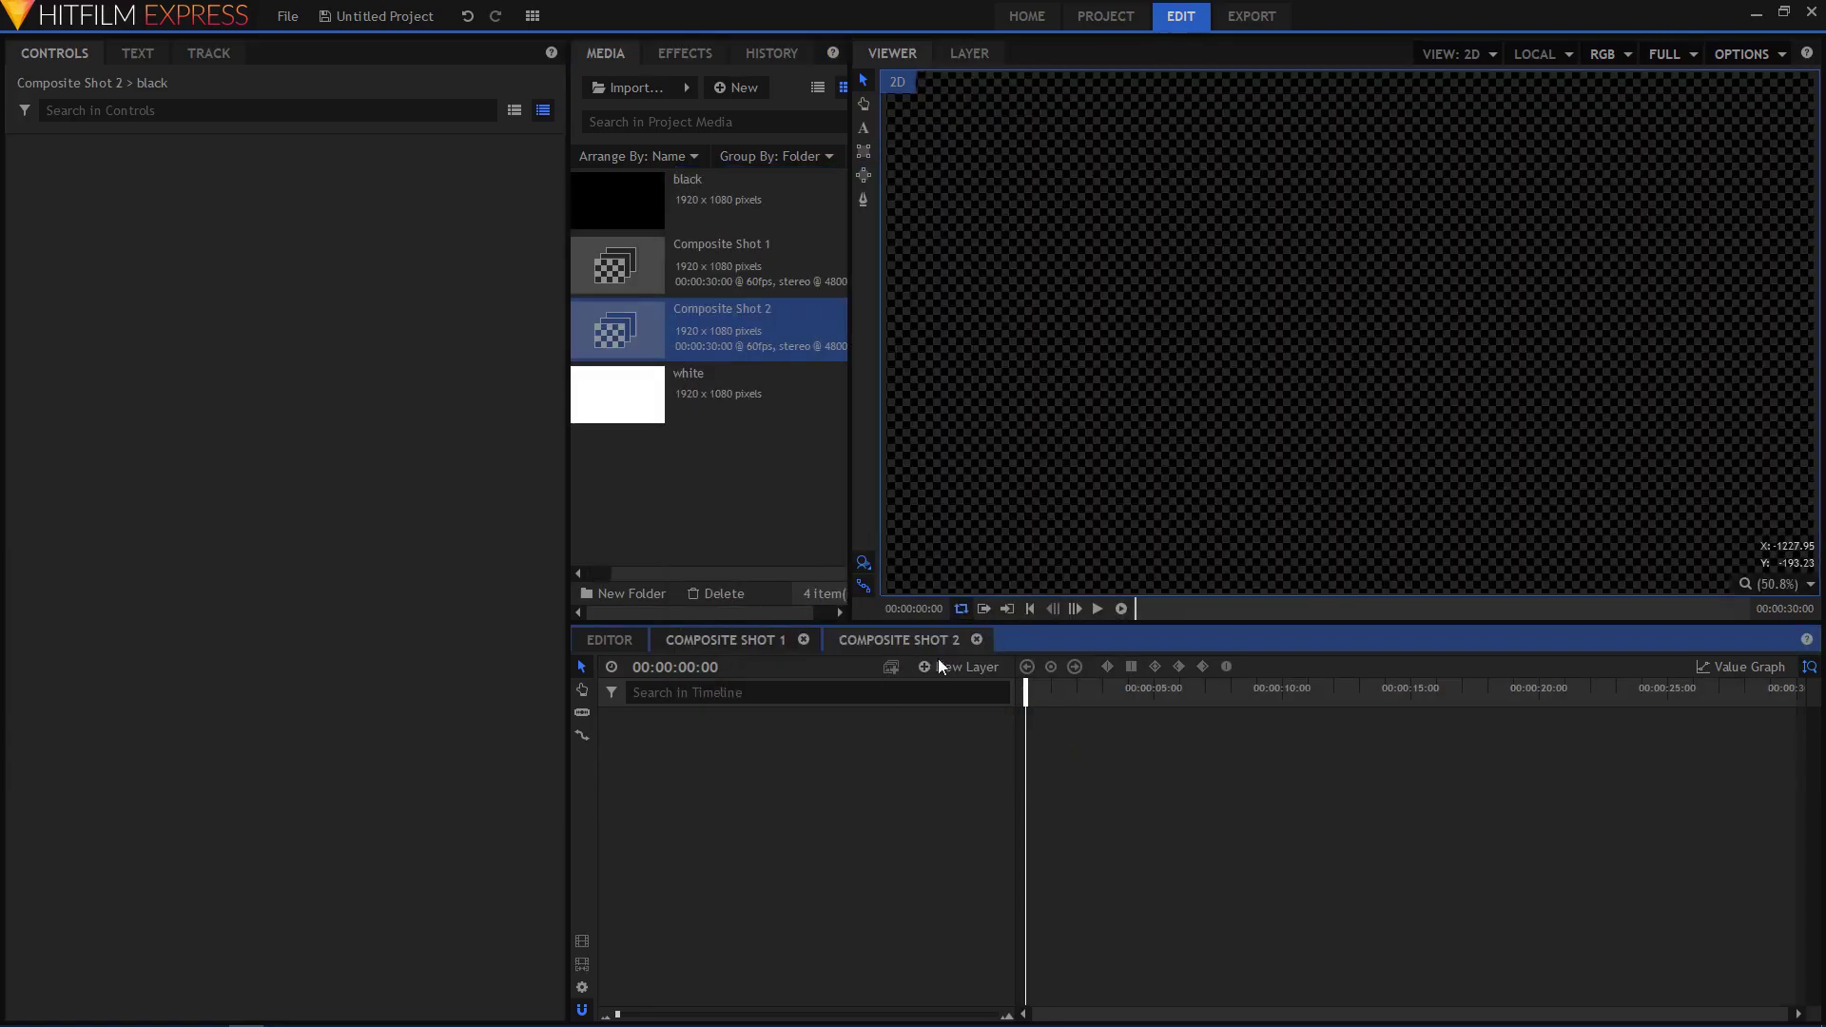
Add a full-frame white plane layer named 'white' to Composite Shot 2.
click(937, 666)
click(953, 686)
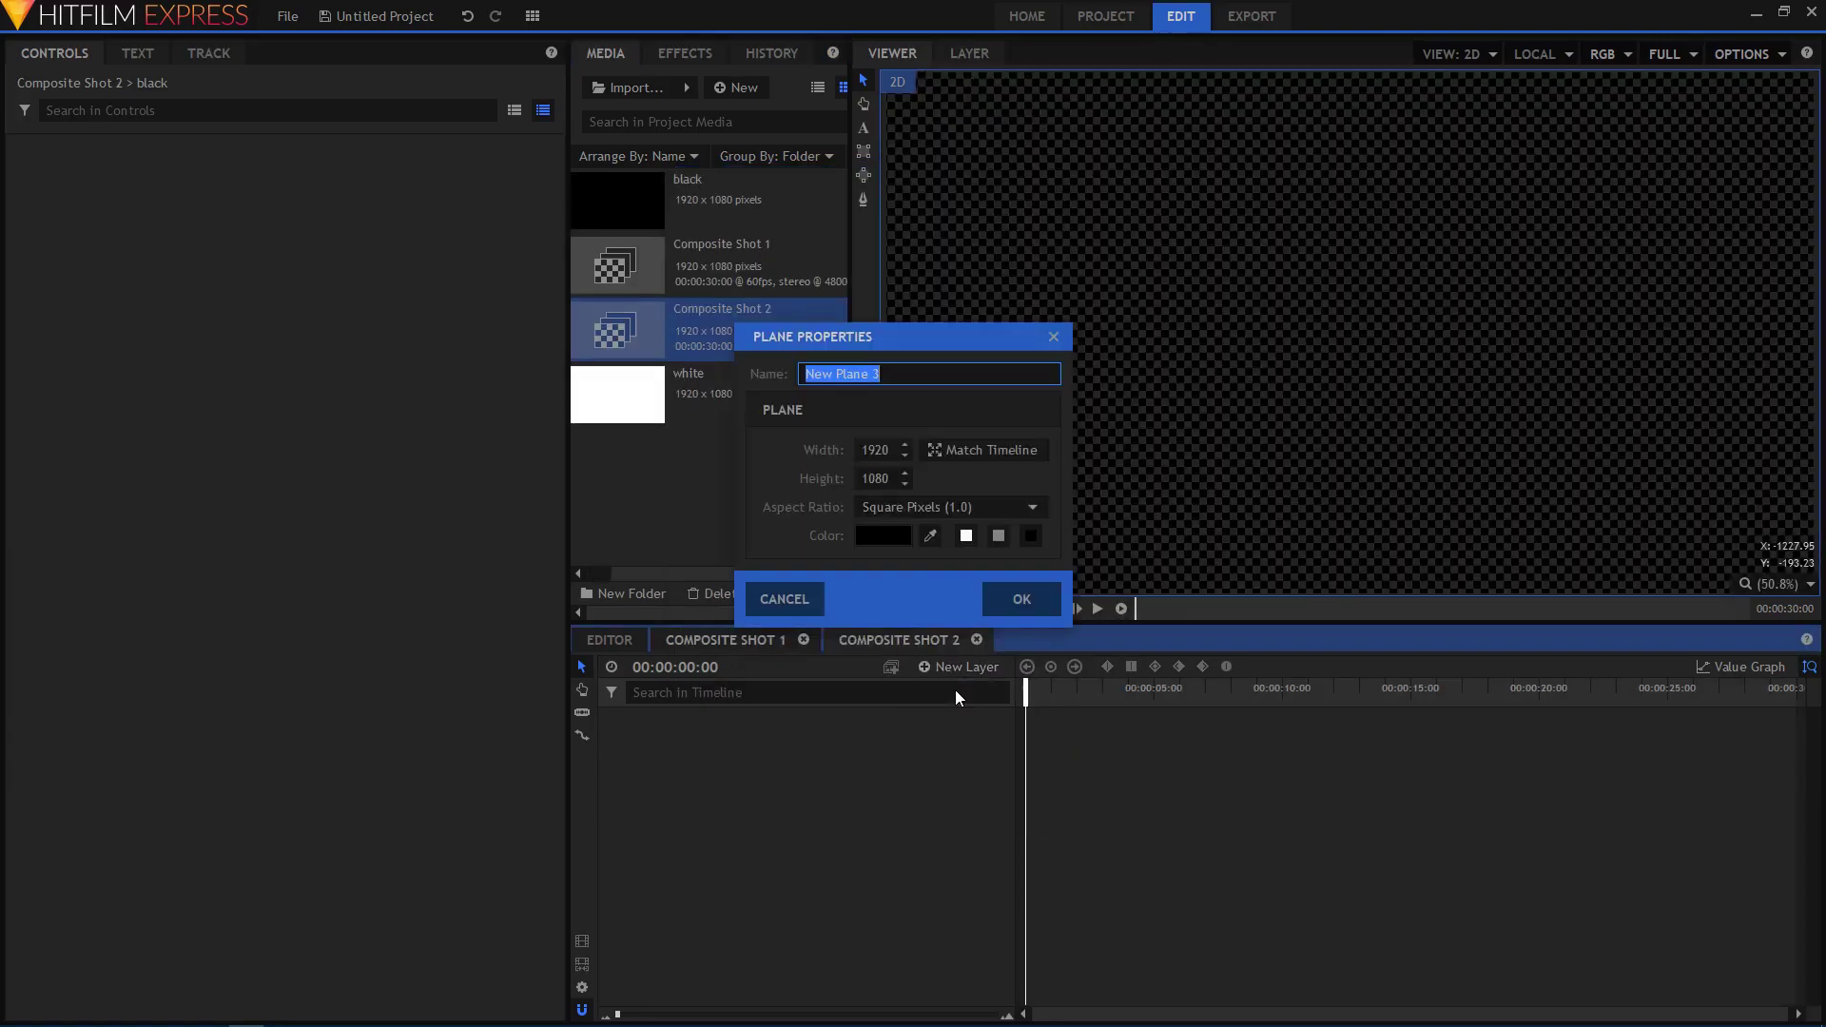
click(964, 537)
text(white)
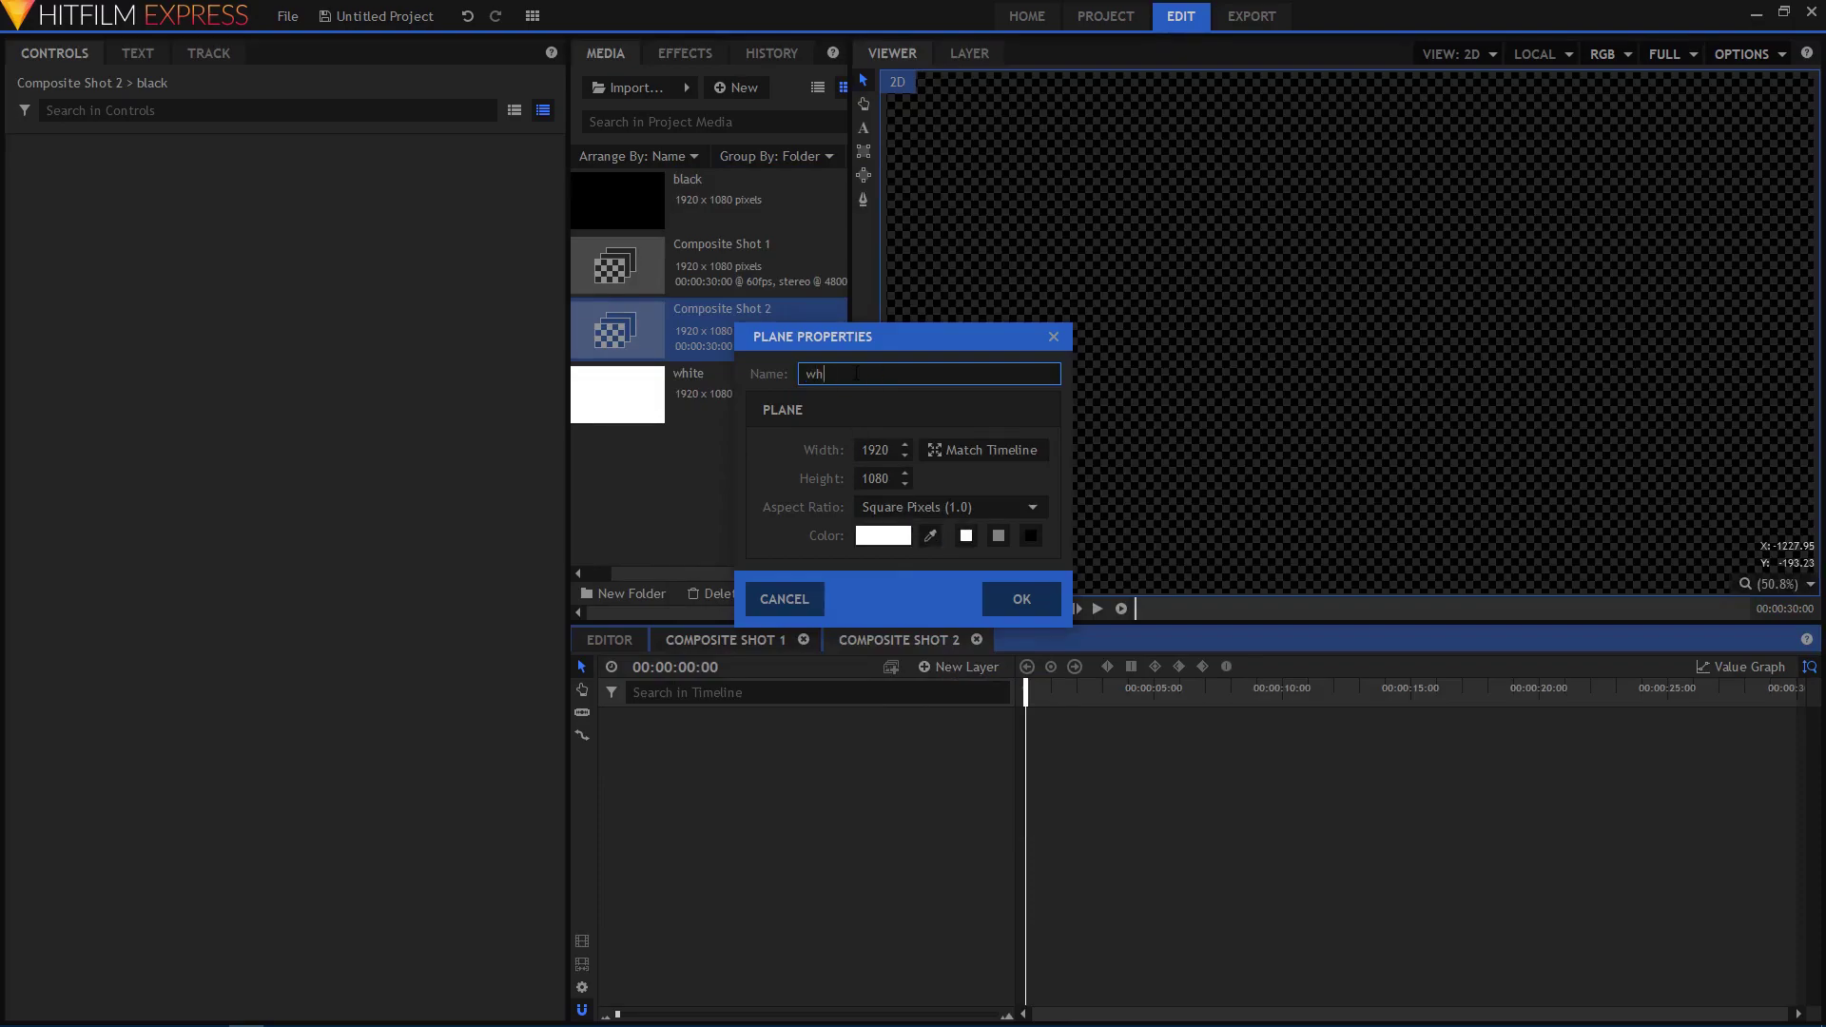
click(1021, 598)
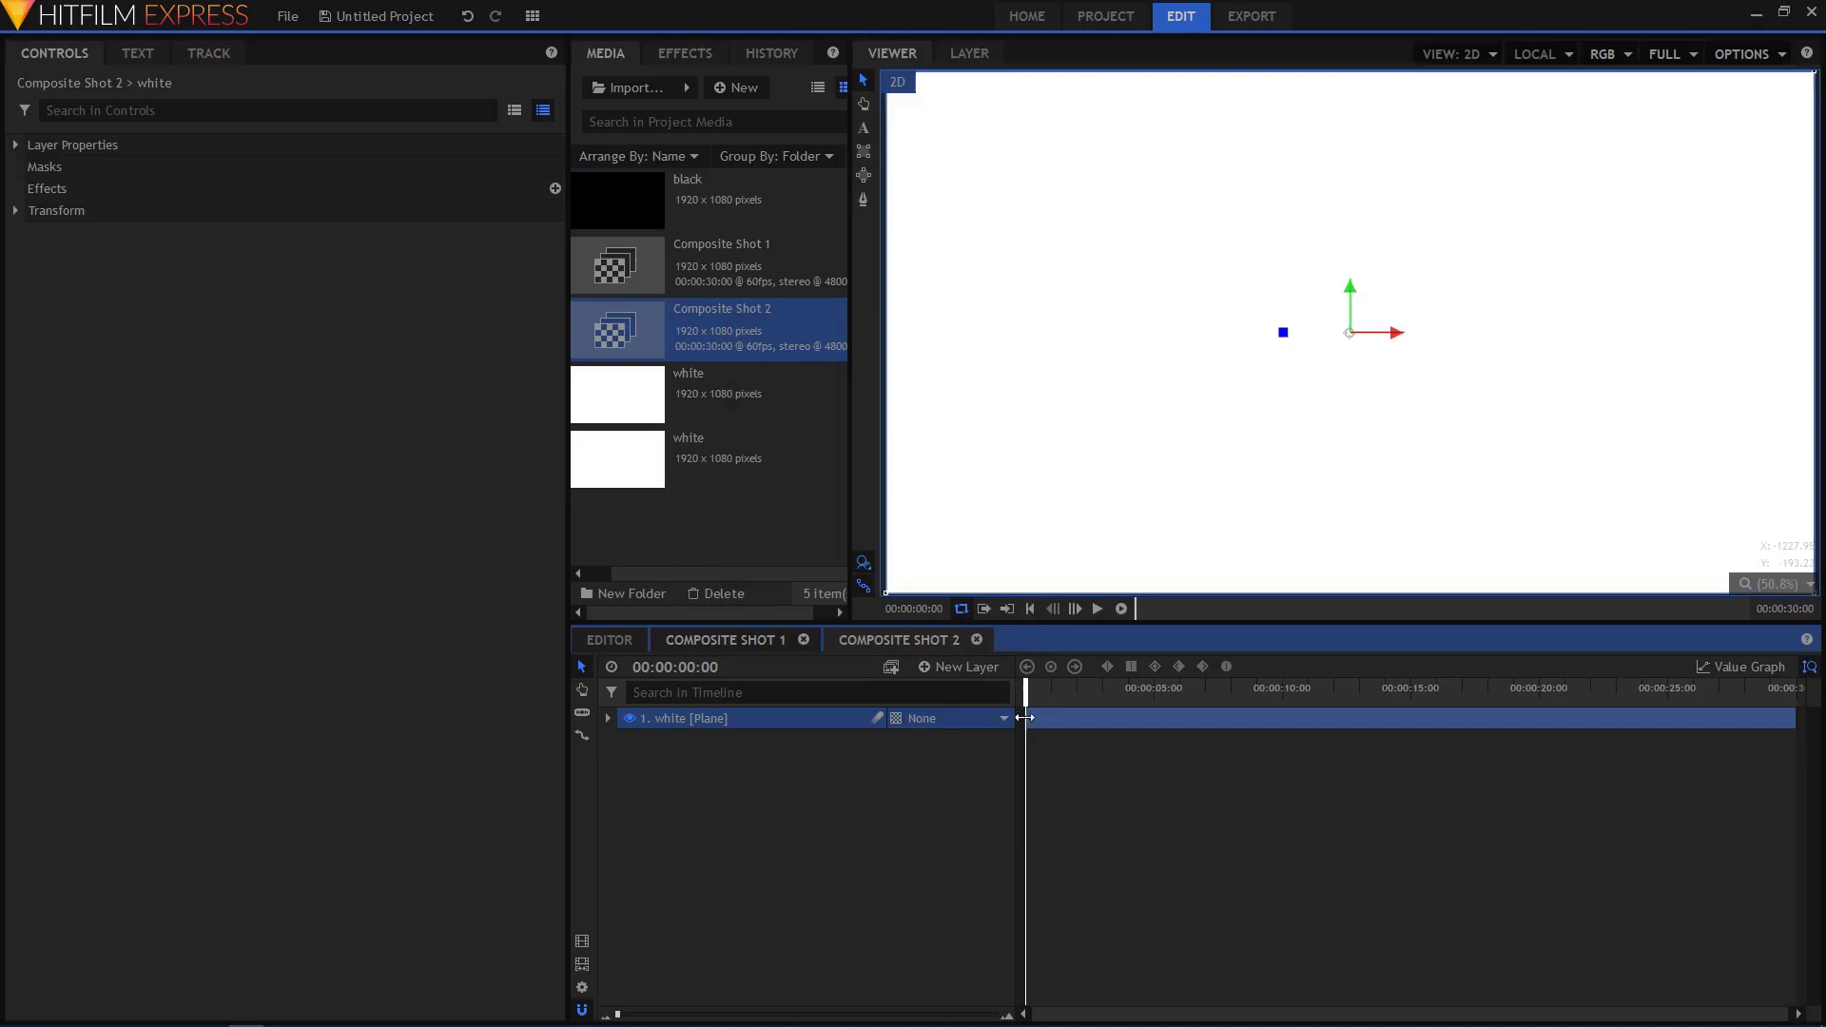
Add a text layer reading TUTORIAL, widening its box so it fits on one line.
click(959, 668)
click(964, 725)
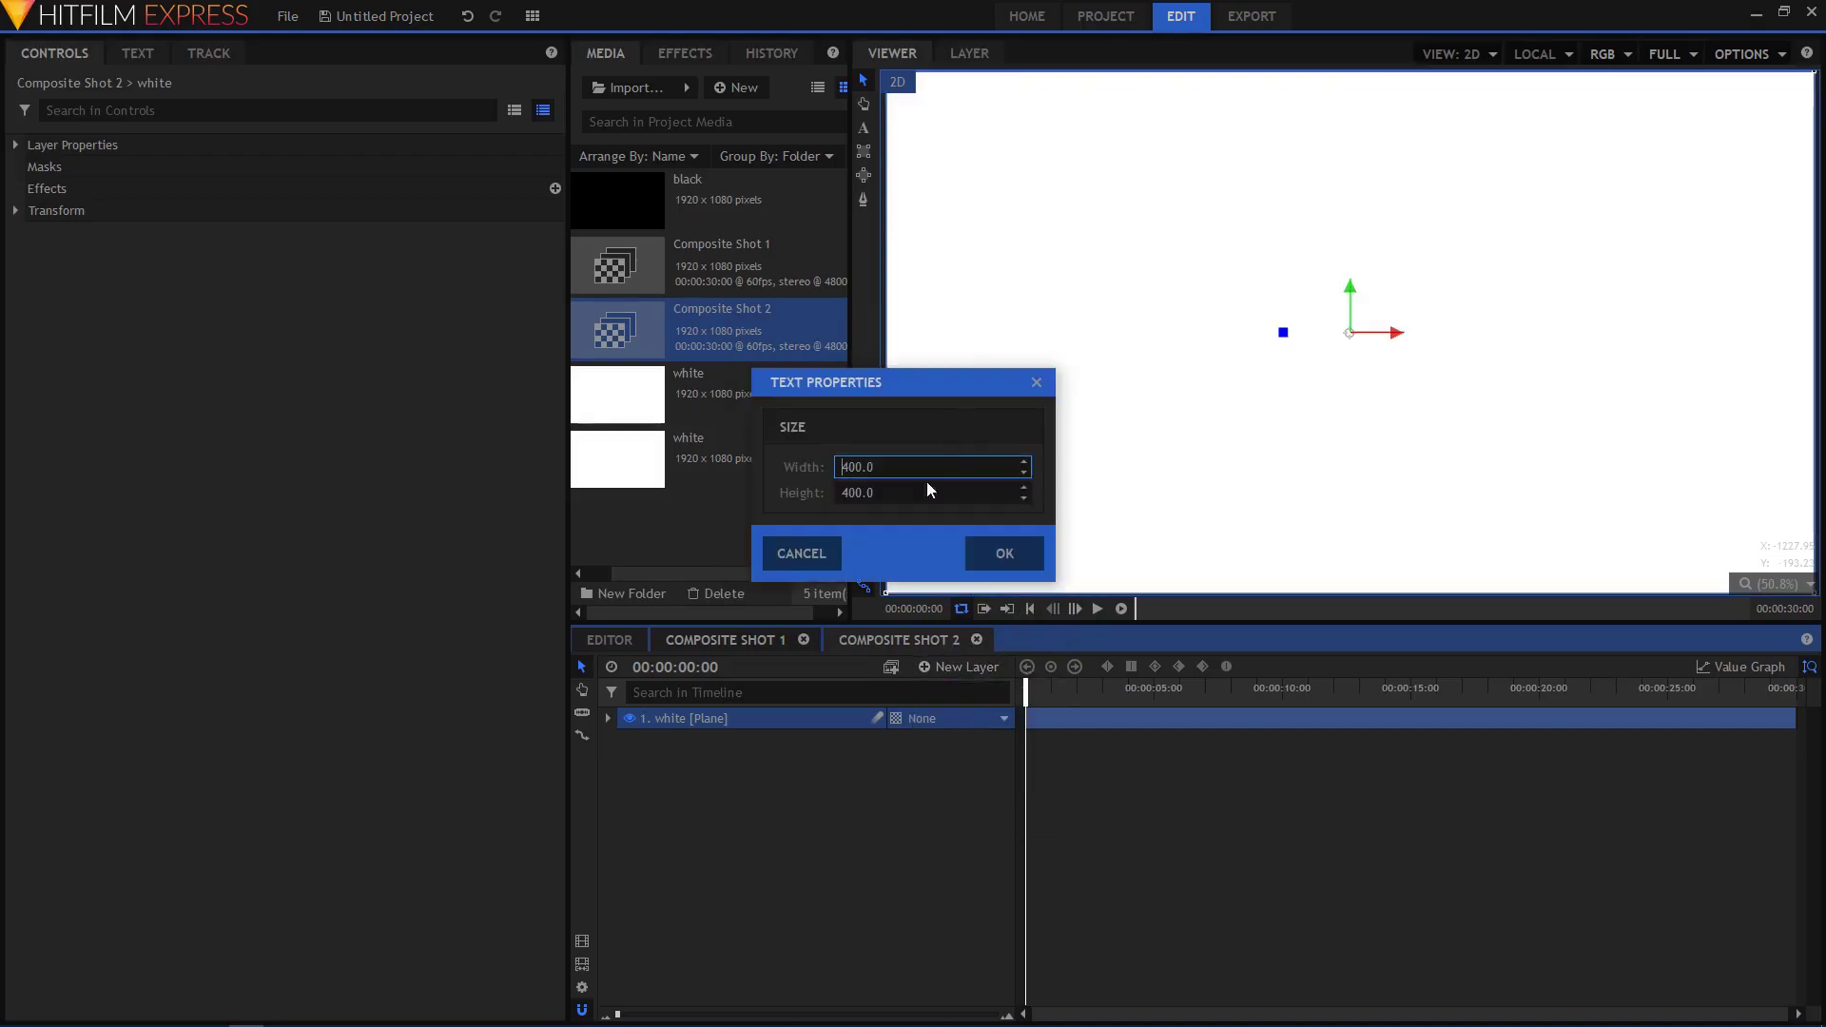
click(1006, 555)
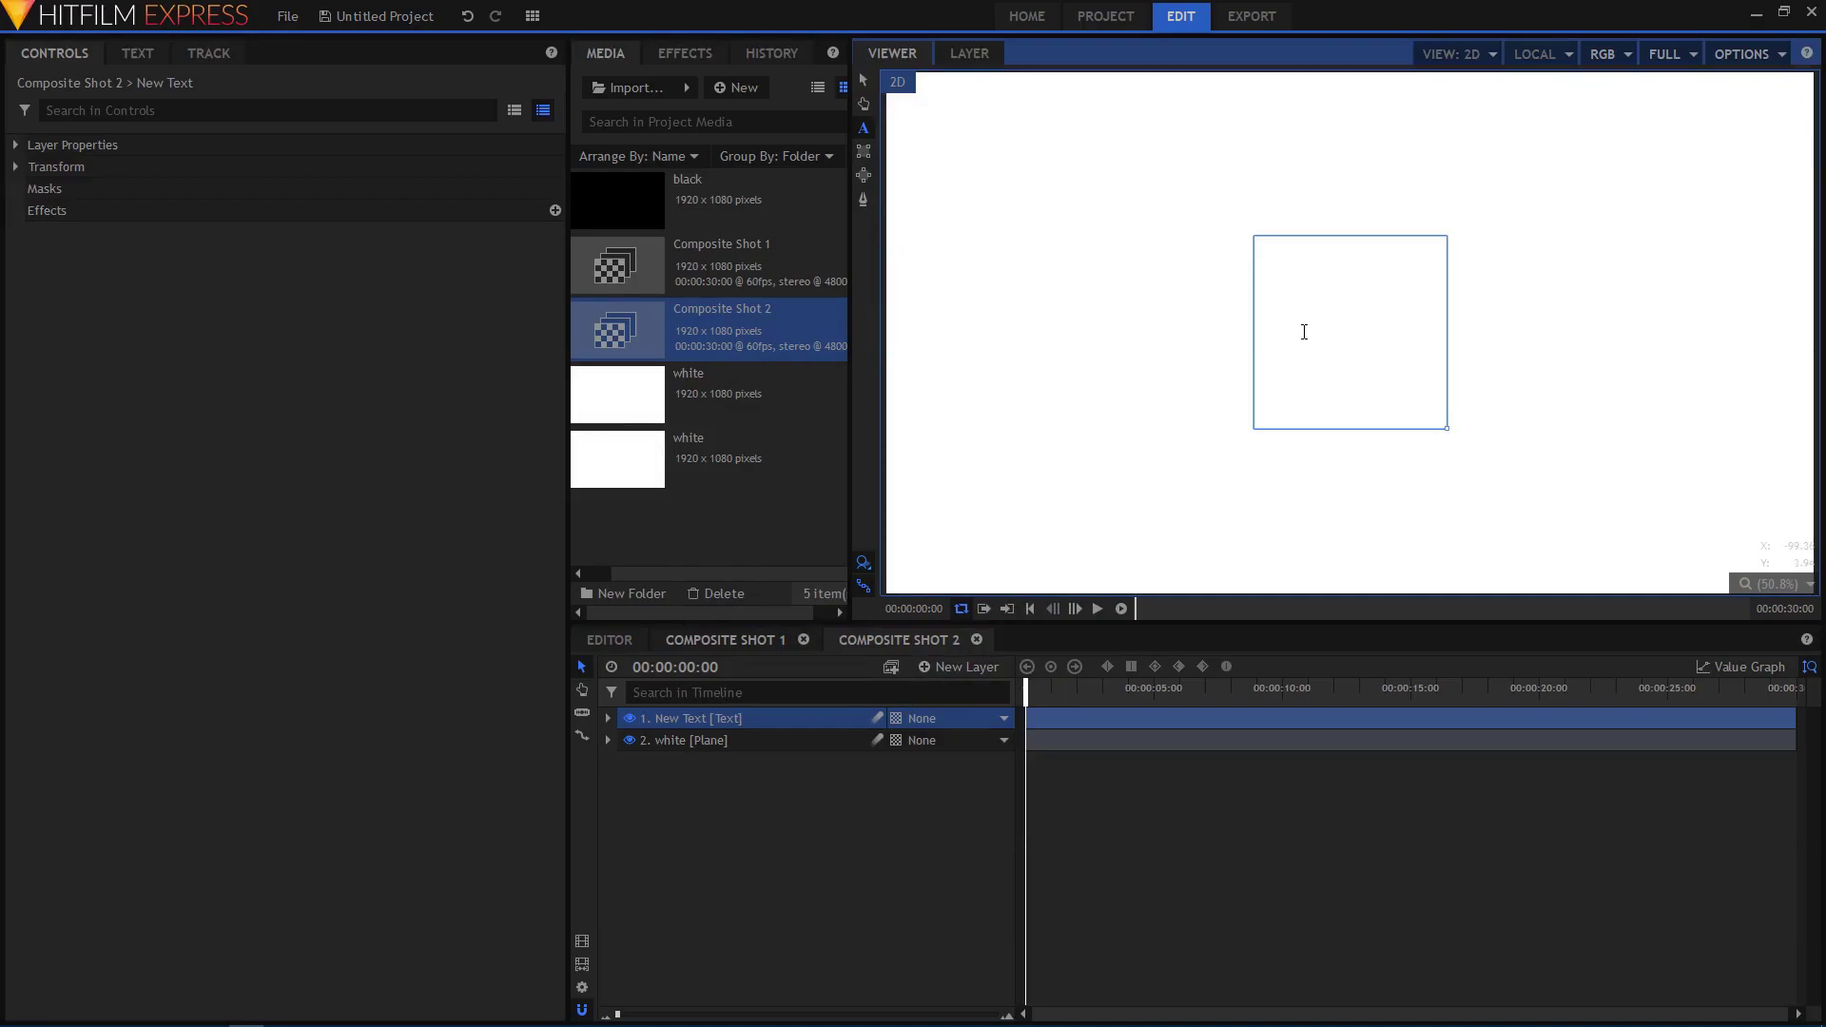
text(TUTORI)
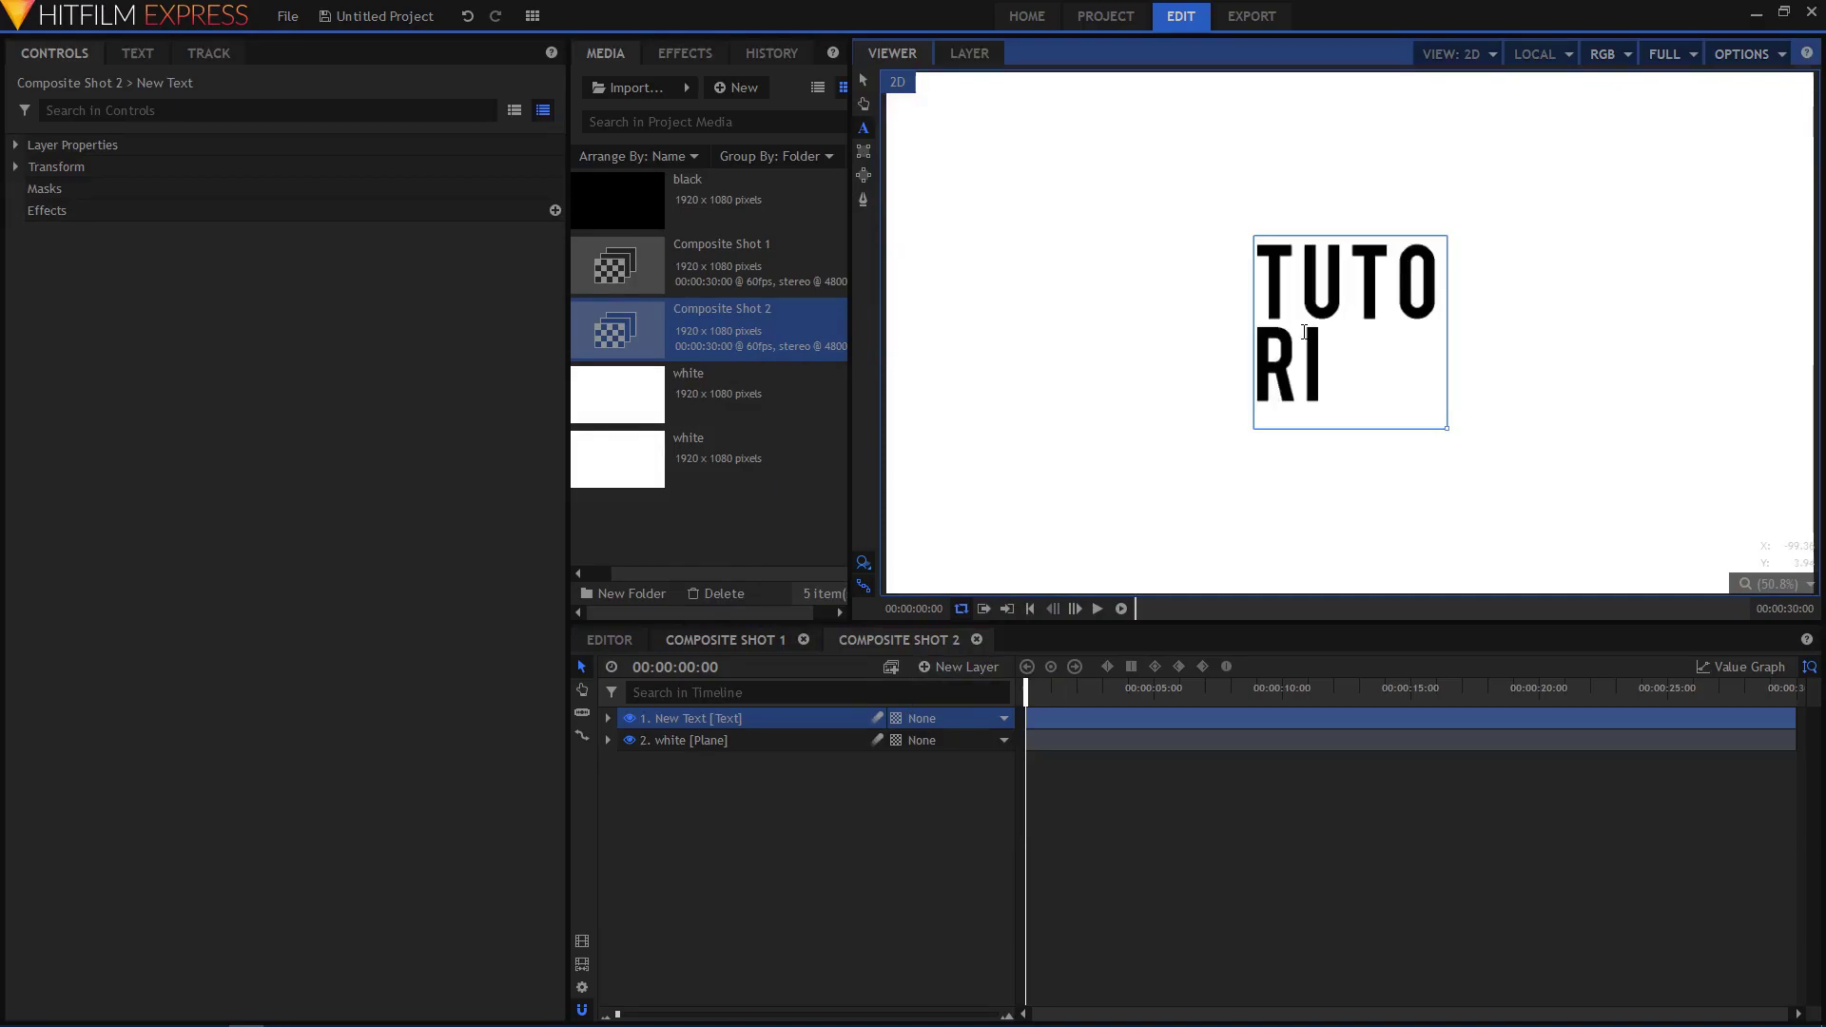
text(AL)
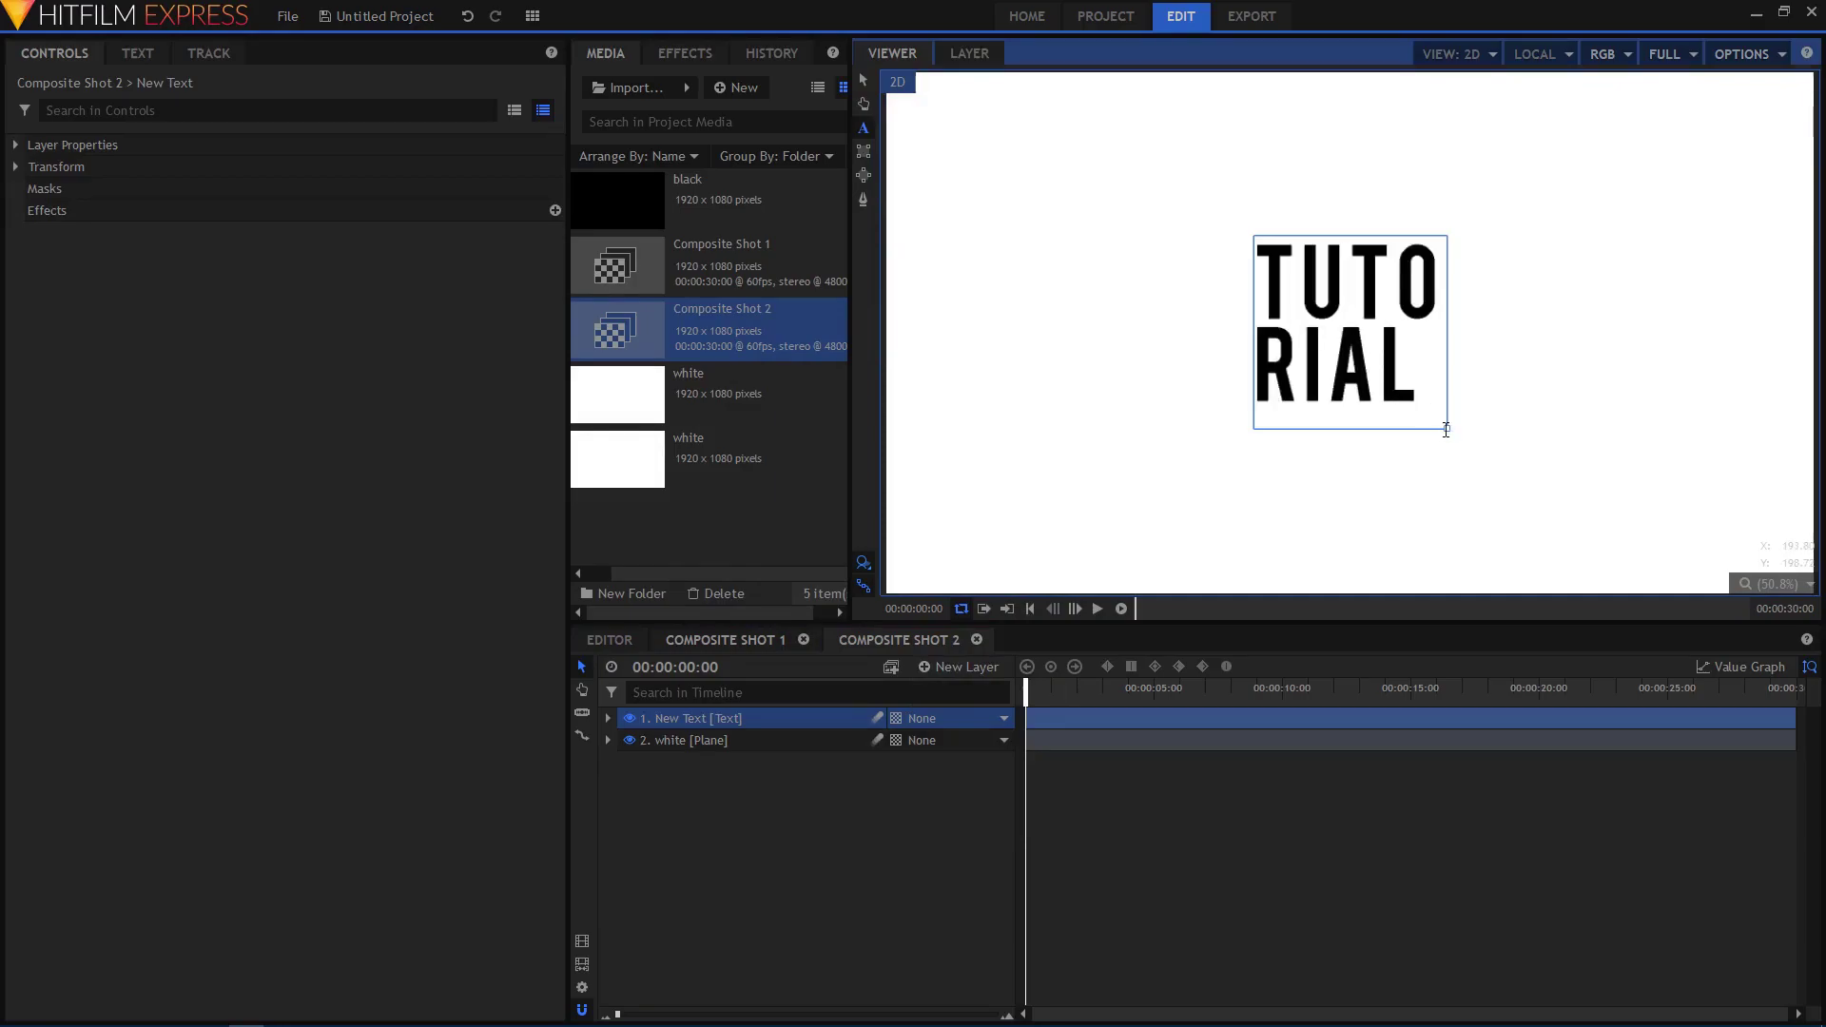
mouse_move(1447, 428)
mouse_down()
mouse_move(1550, 333)
mouse_move(1627, 332)
mouse_up()
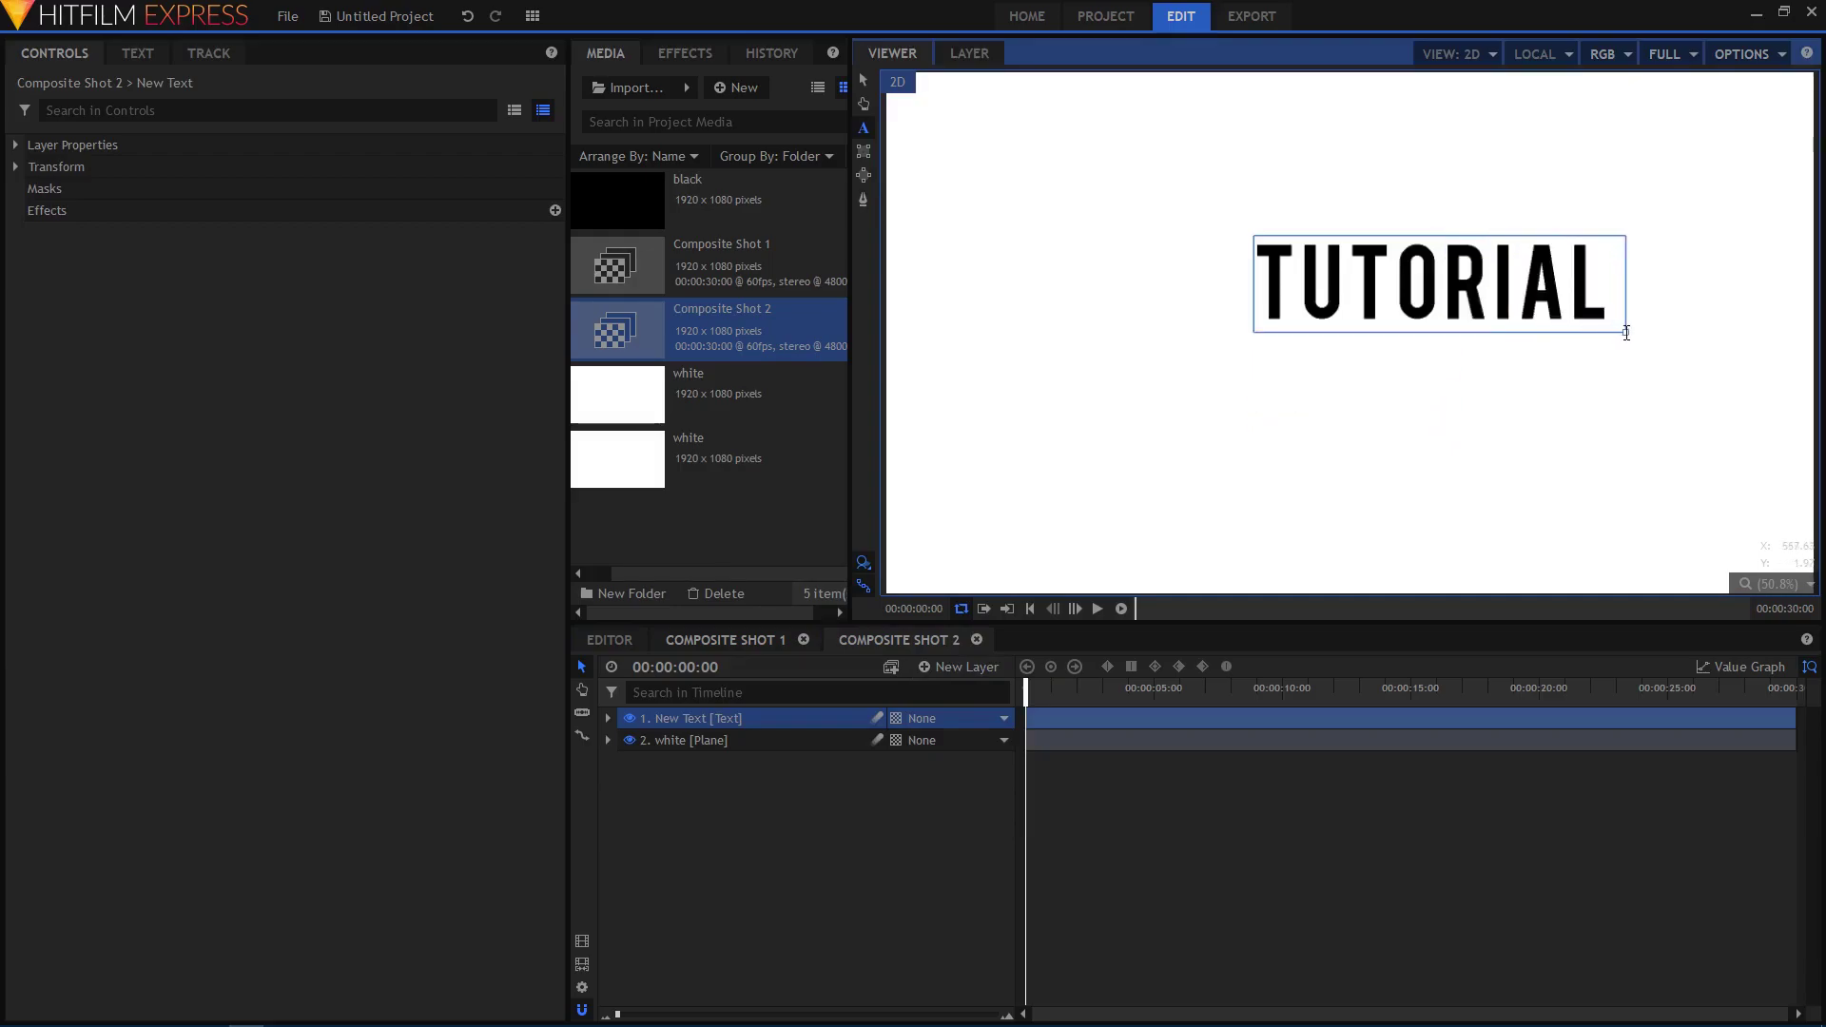
Move the TUTORIAL text to the centre of the frame and deselect it.
click(862, 83)
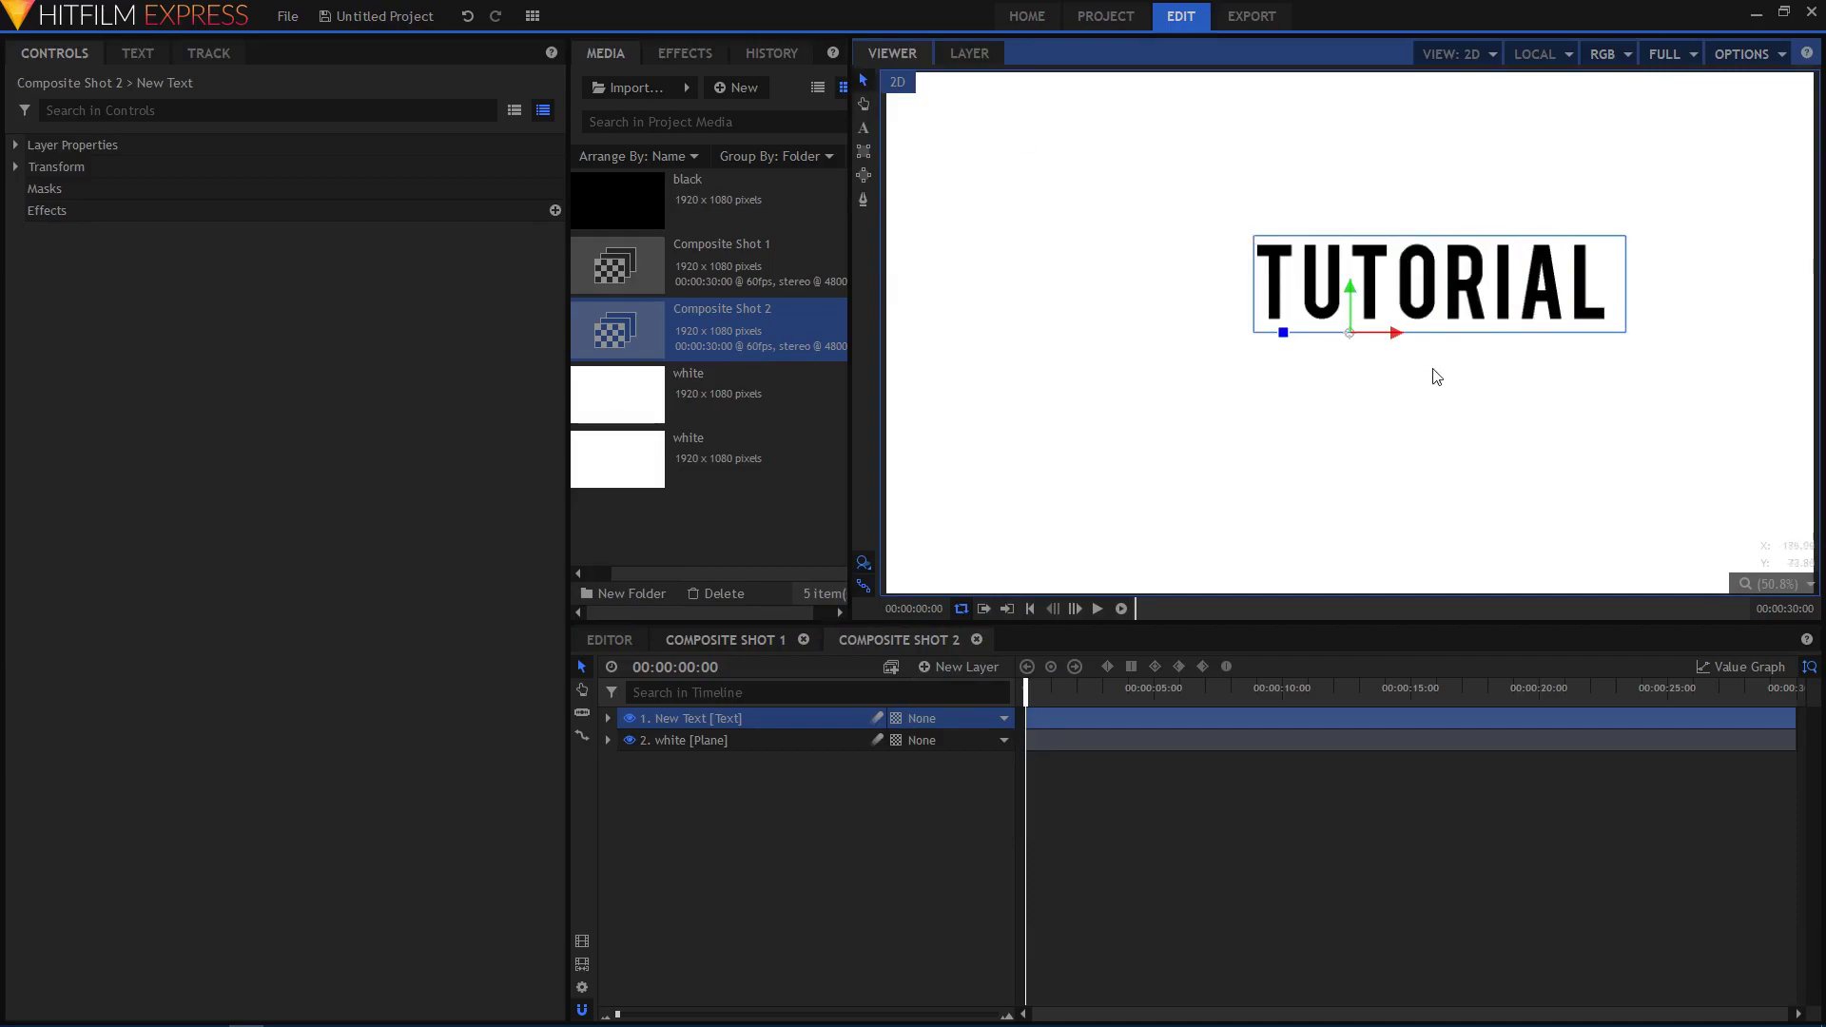
scroll(1435, 377, down, 1)
drag(1413, 339, 1310, 343)
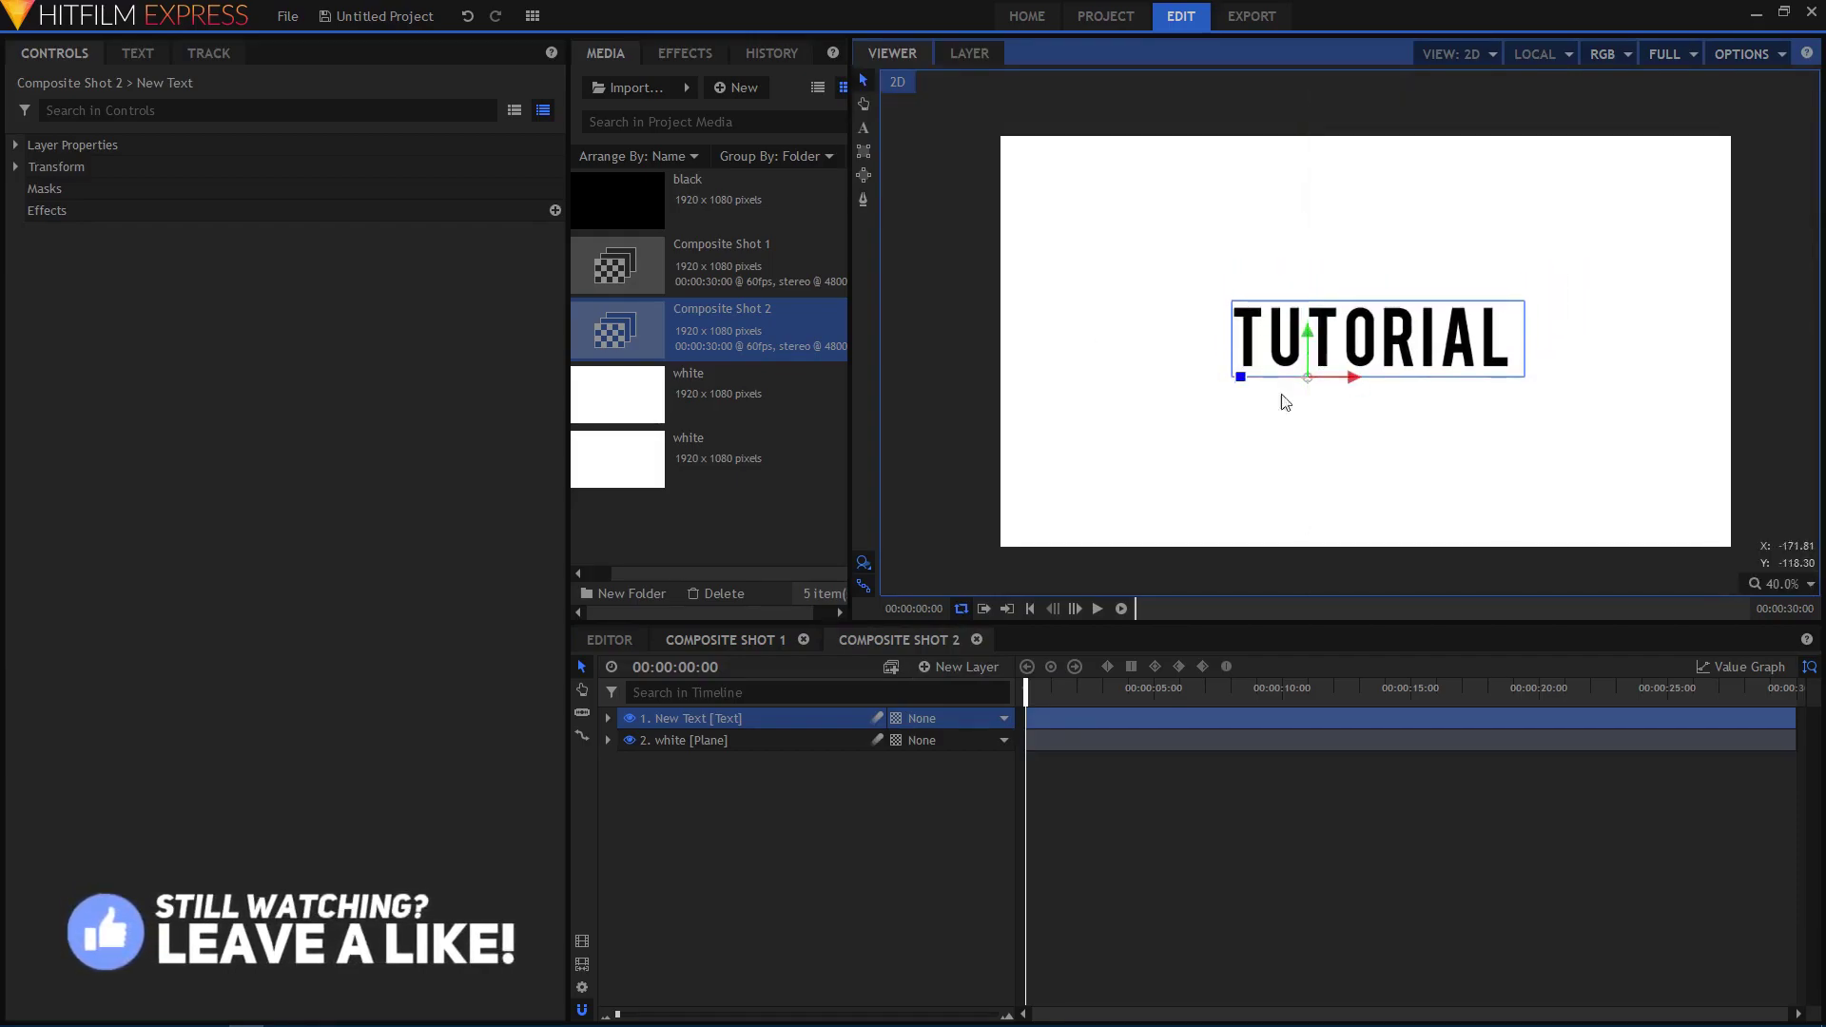
click(936, 536)
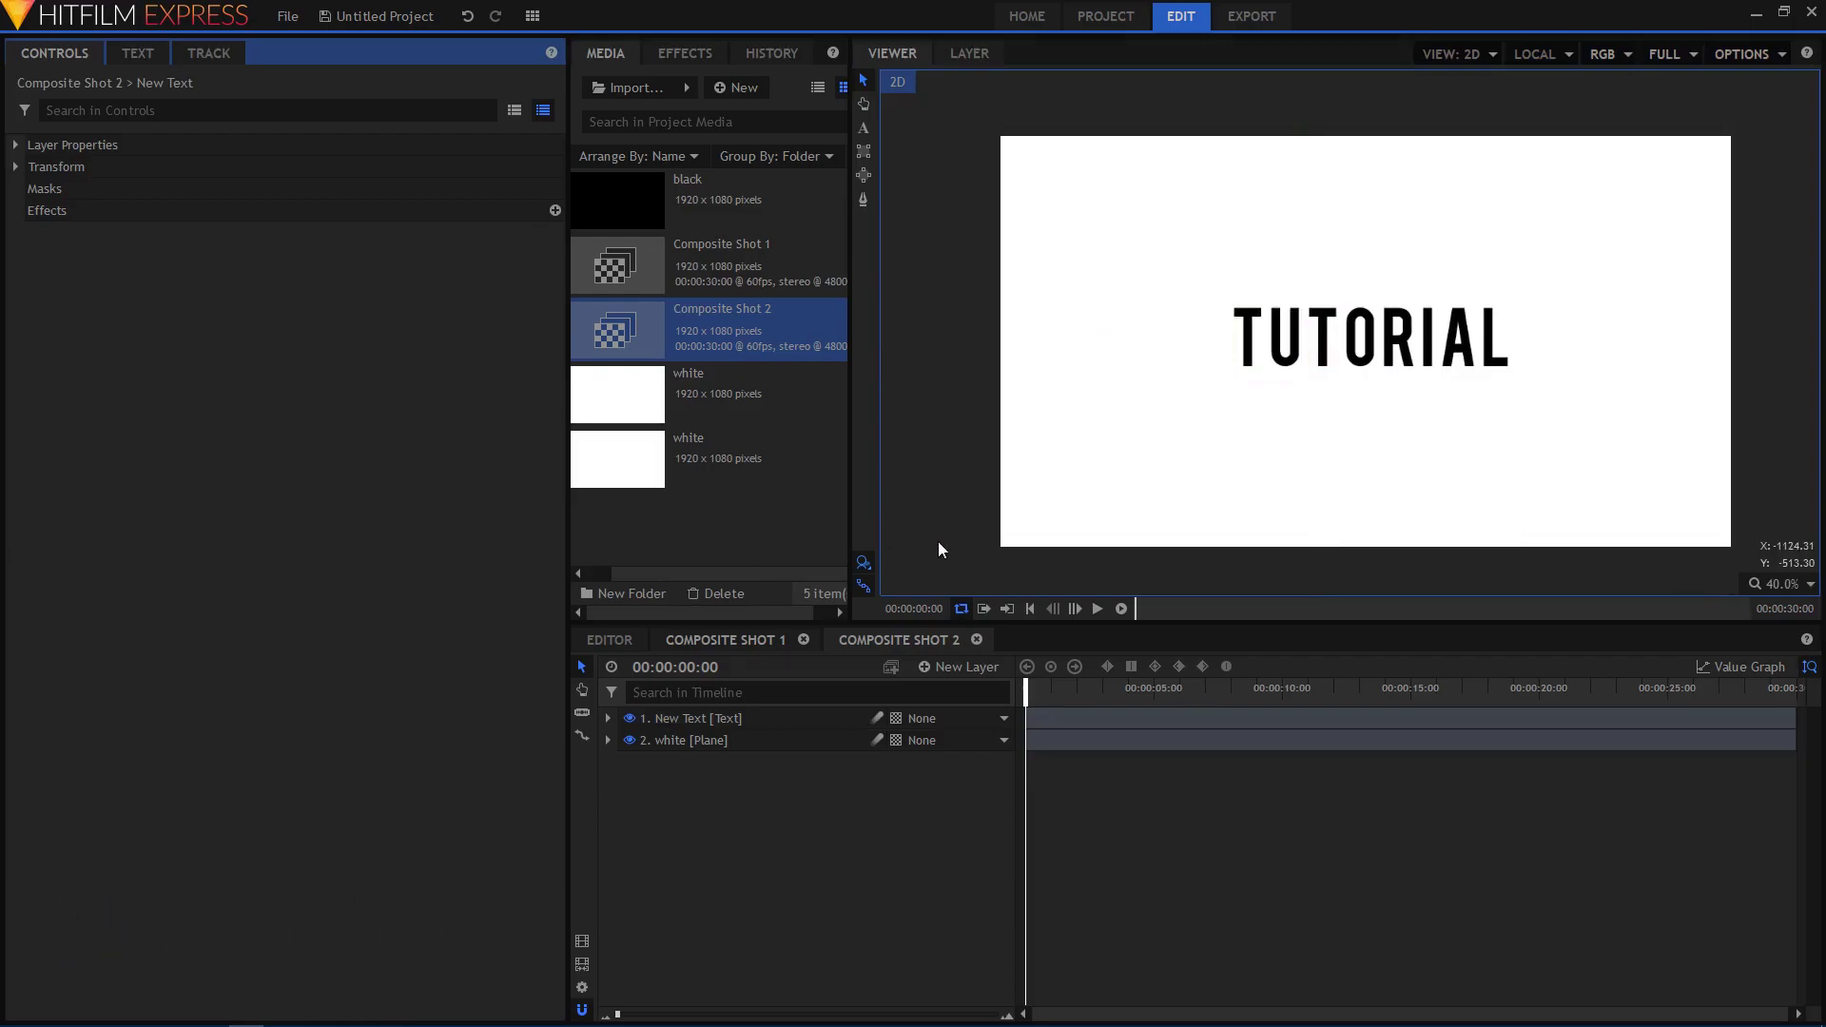
Add a full-frame black plane layer named 'black' on top of the text and white plane.
click(954, 667)
click(955, 692)
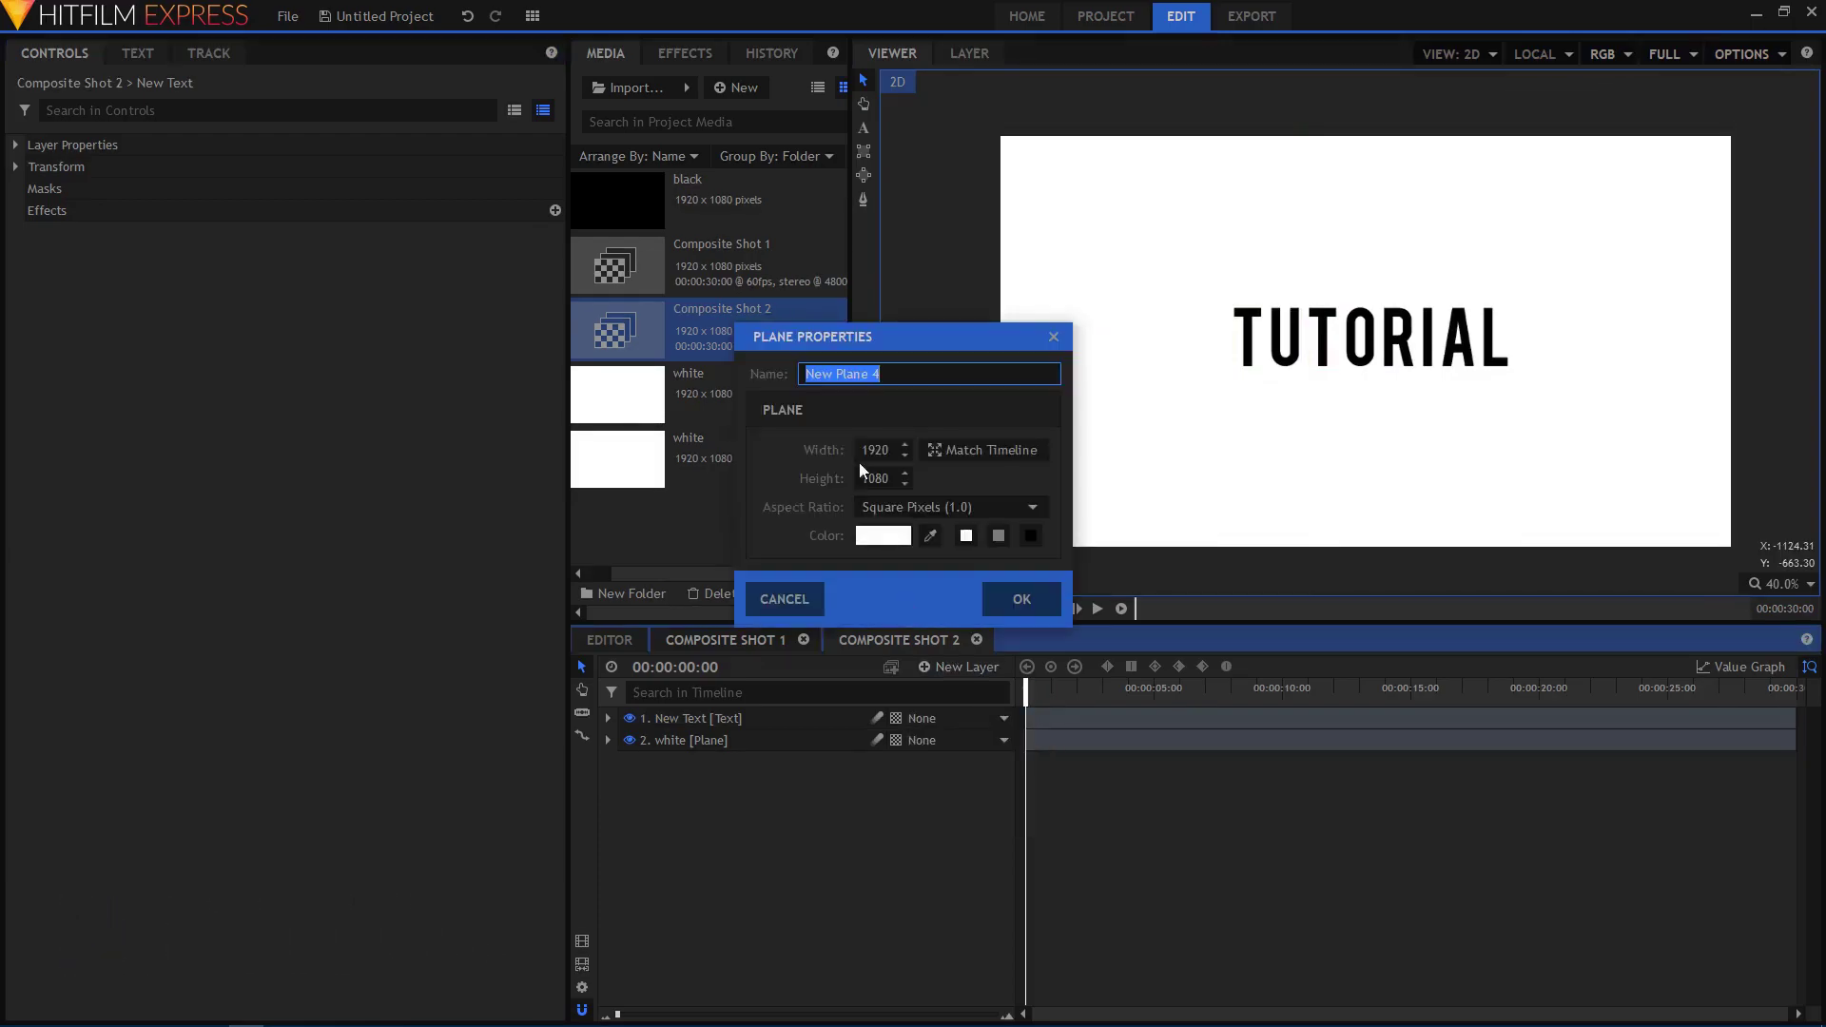
click(1027, 537)
text(black)
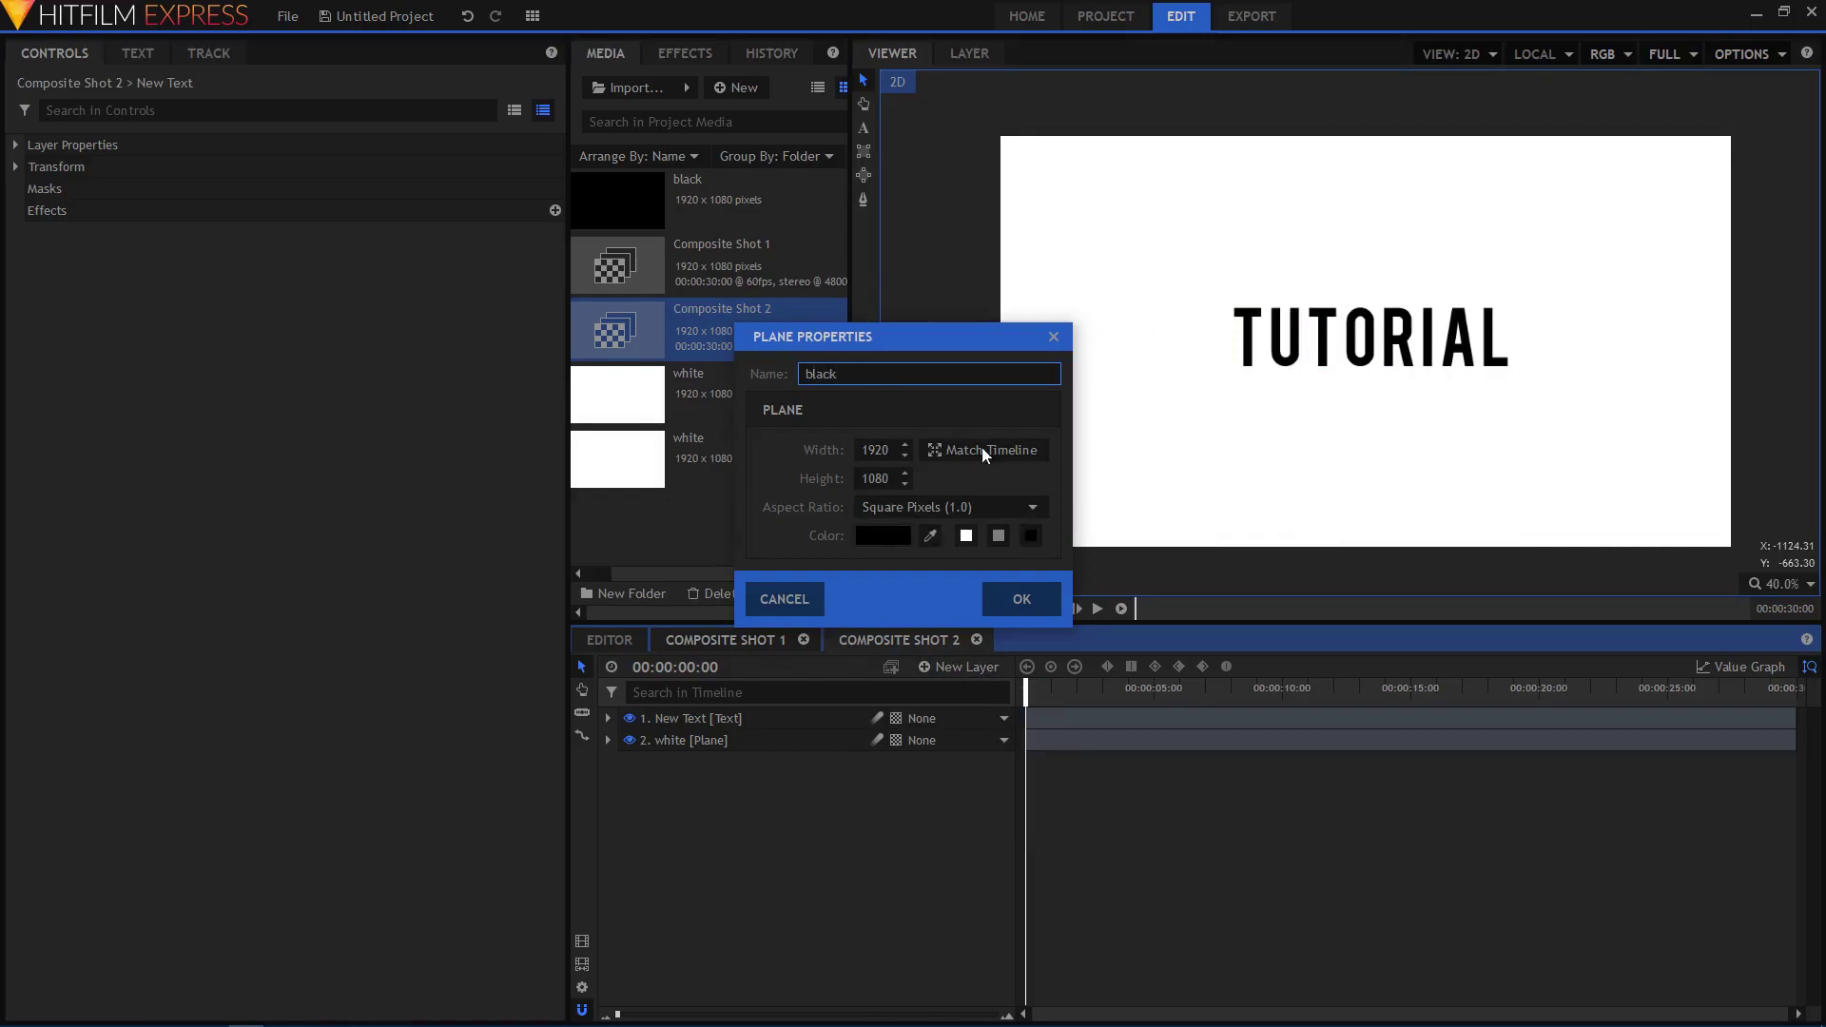
click(1022, 597)
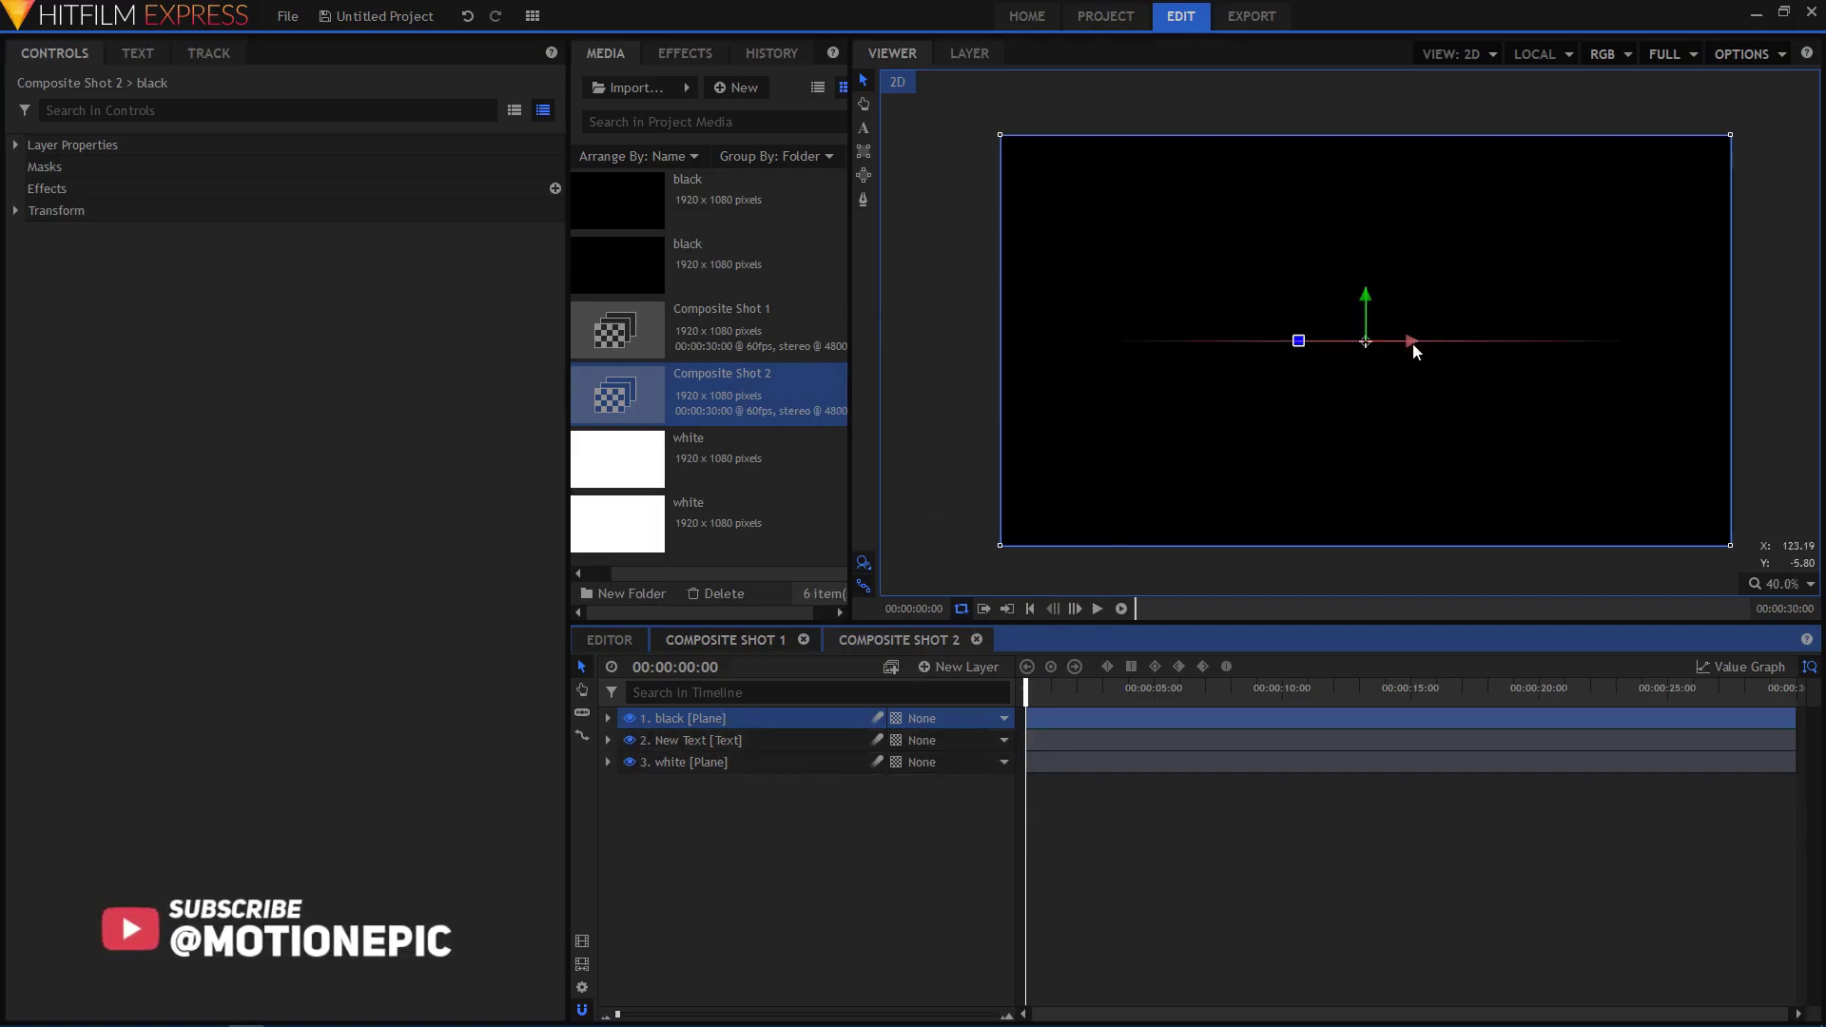
Slide the black plane left out of frame and expand its layer properties.
drag(1413, 344, 680, 311)
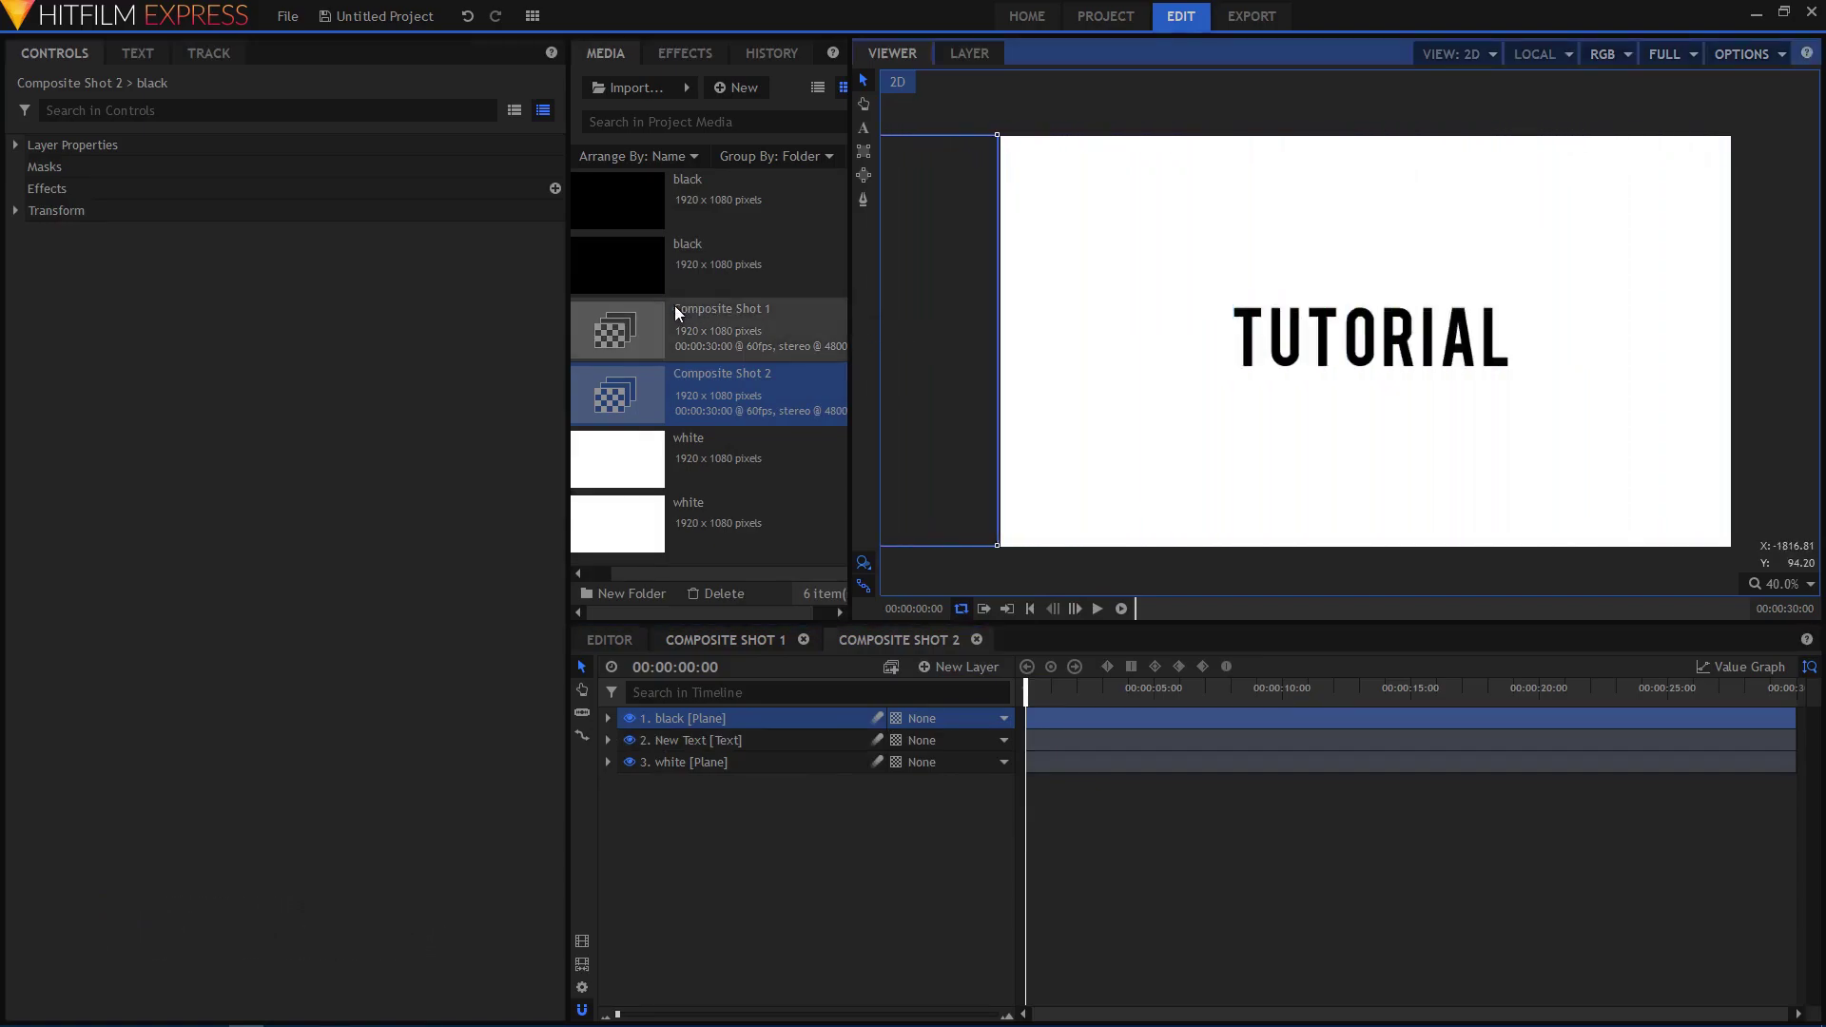
click(607, 718)
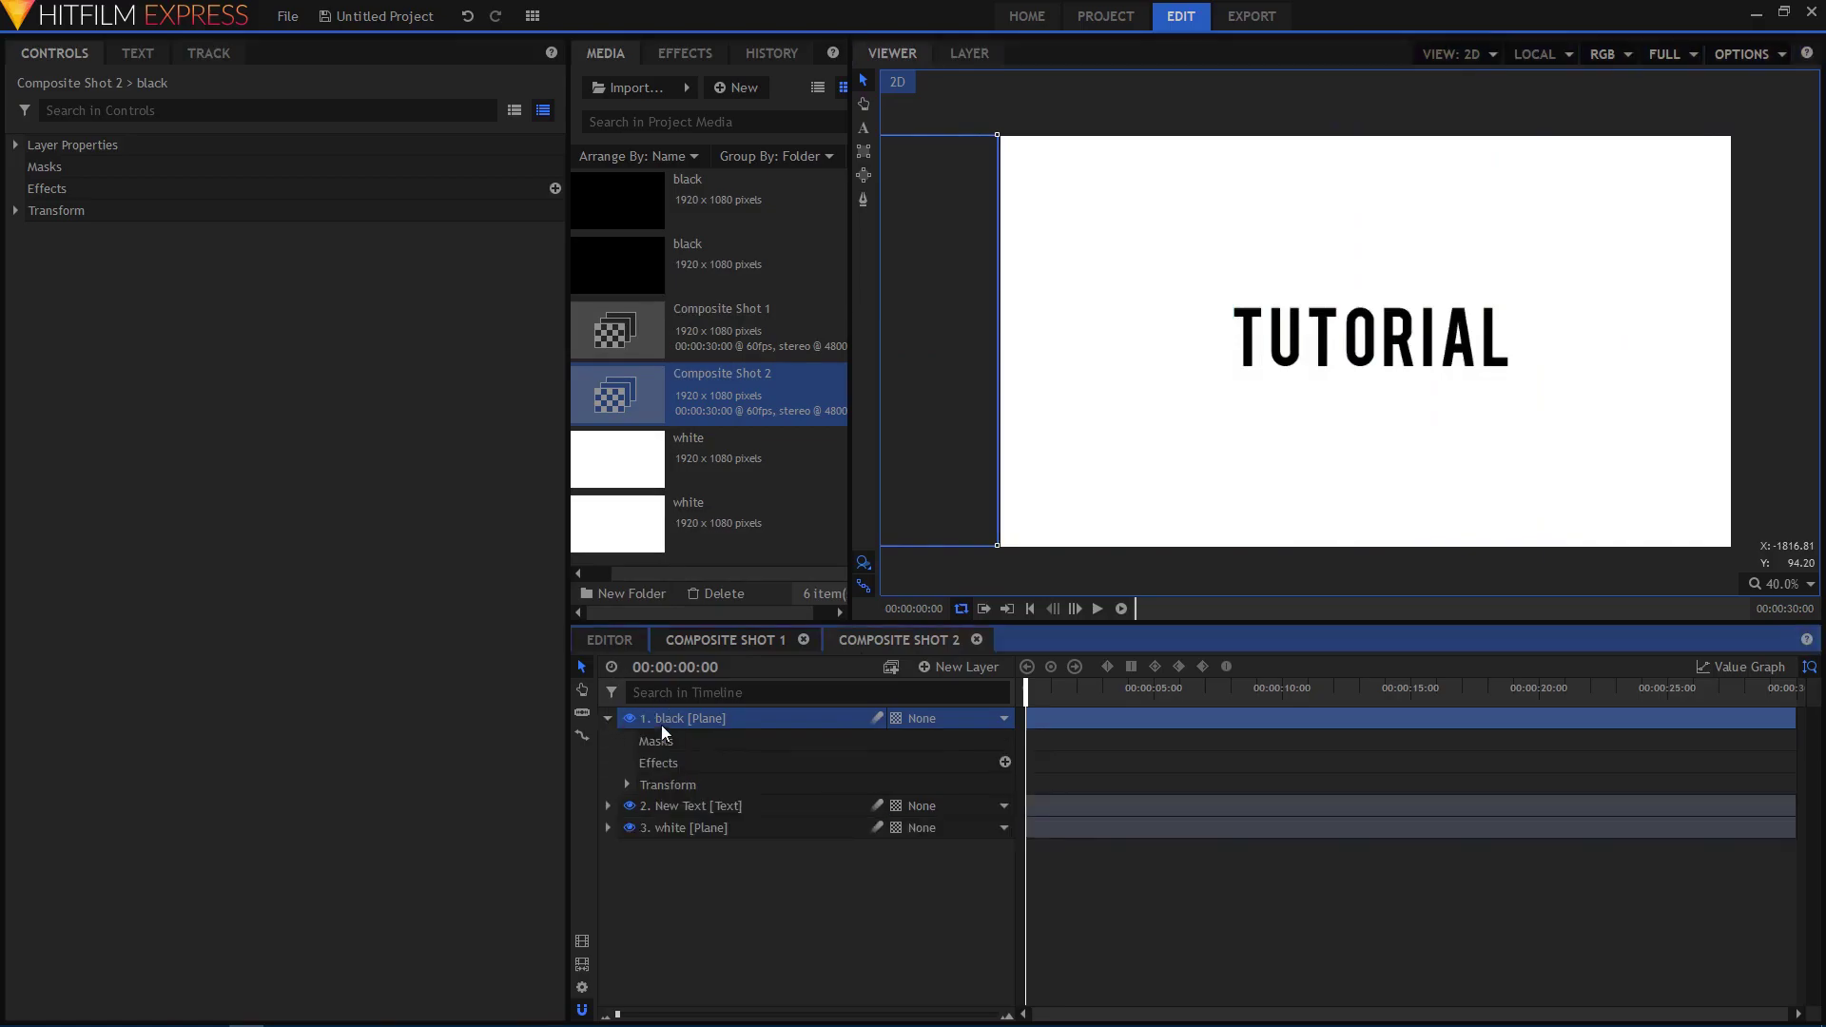
Keyframe the black plane's Position off-screen, set X to 0 at 00:00:01:00, and preview.
click(627, 783)
click(700, 851)
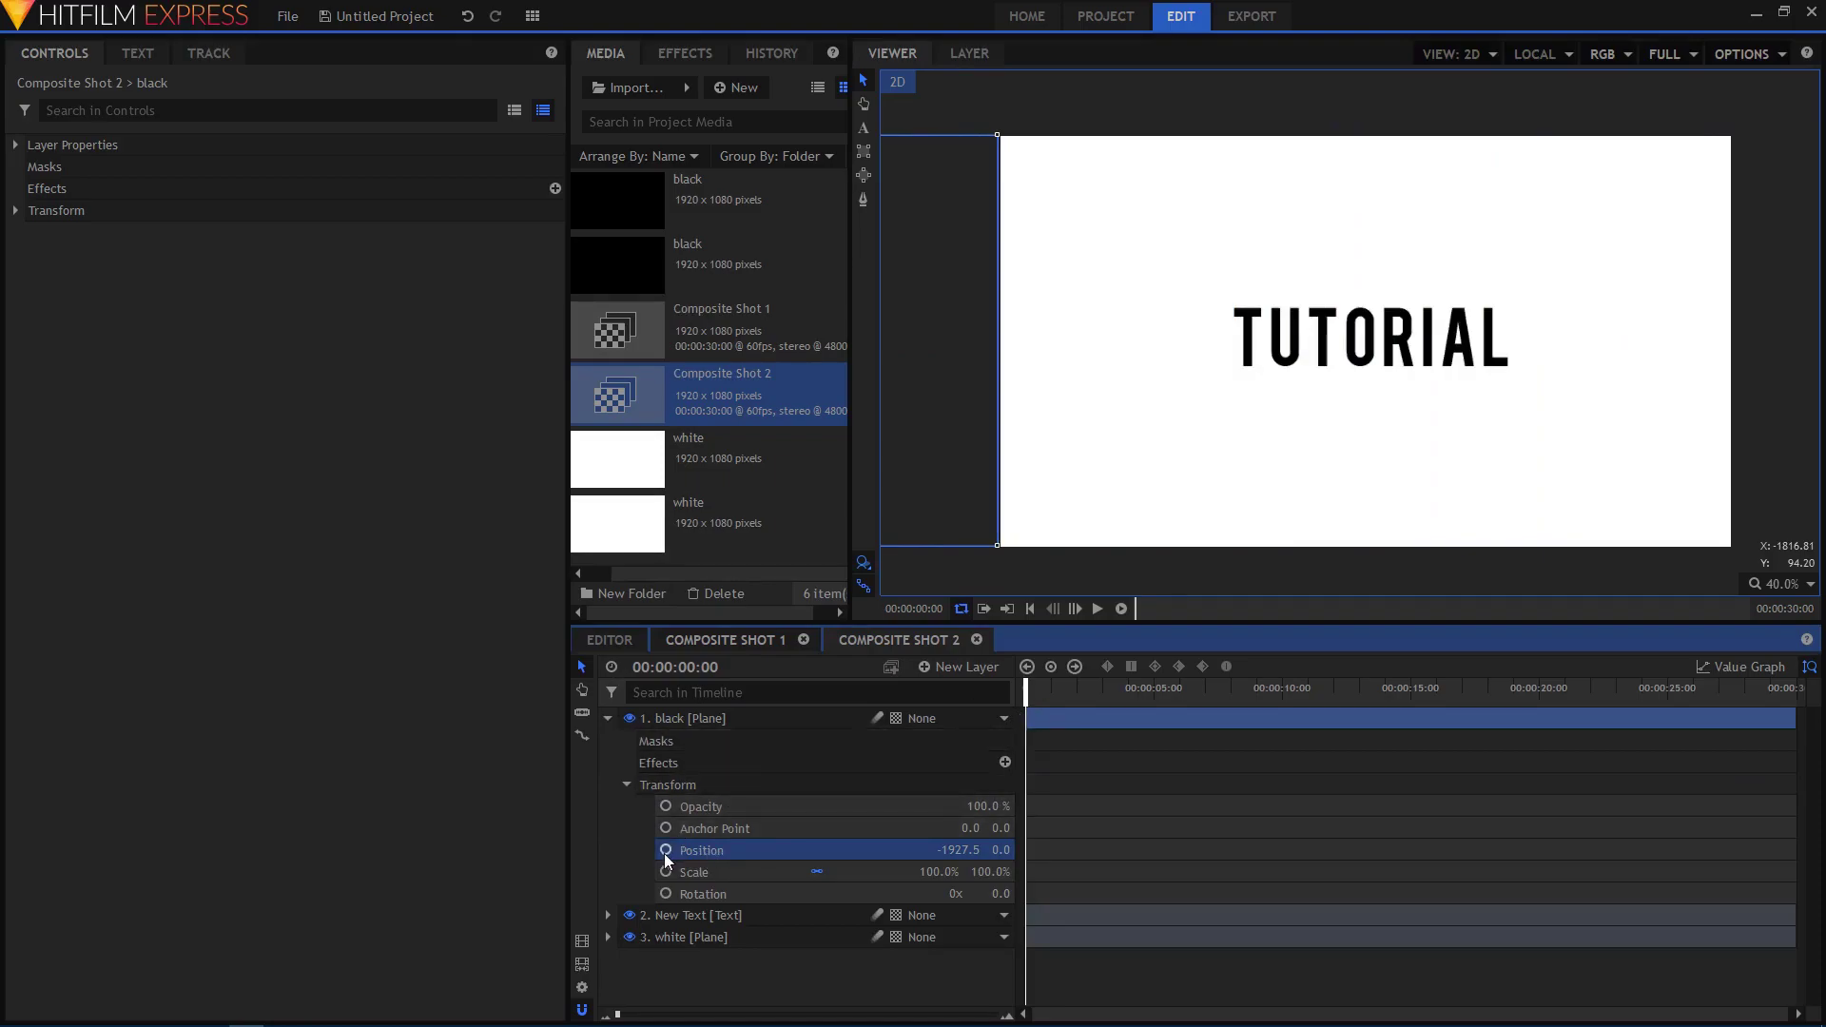
click(664, 851)
click(697, 666)
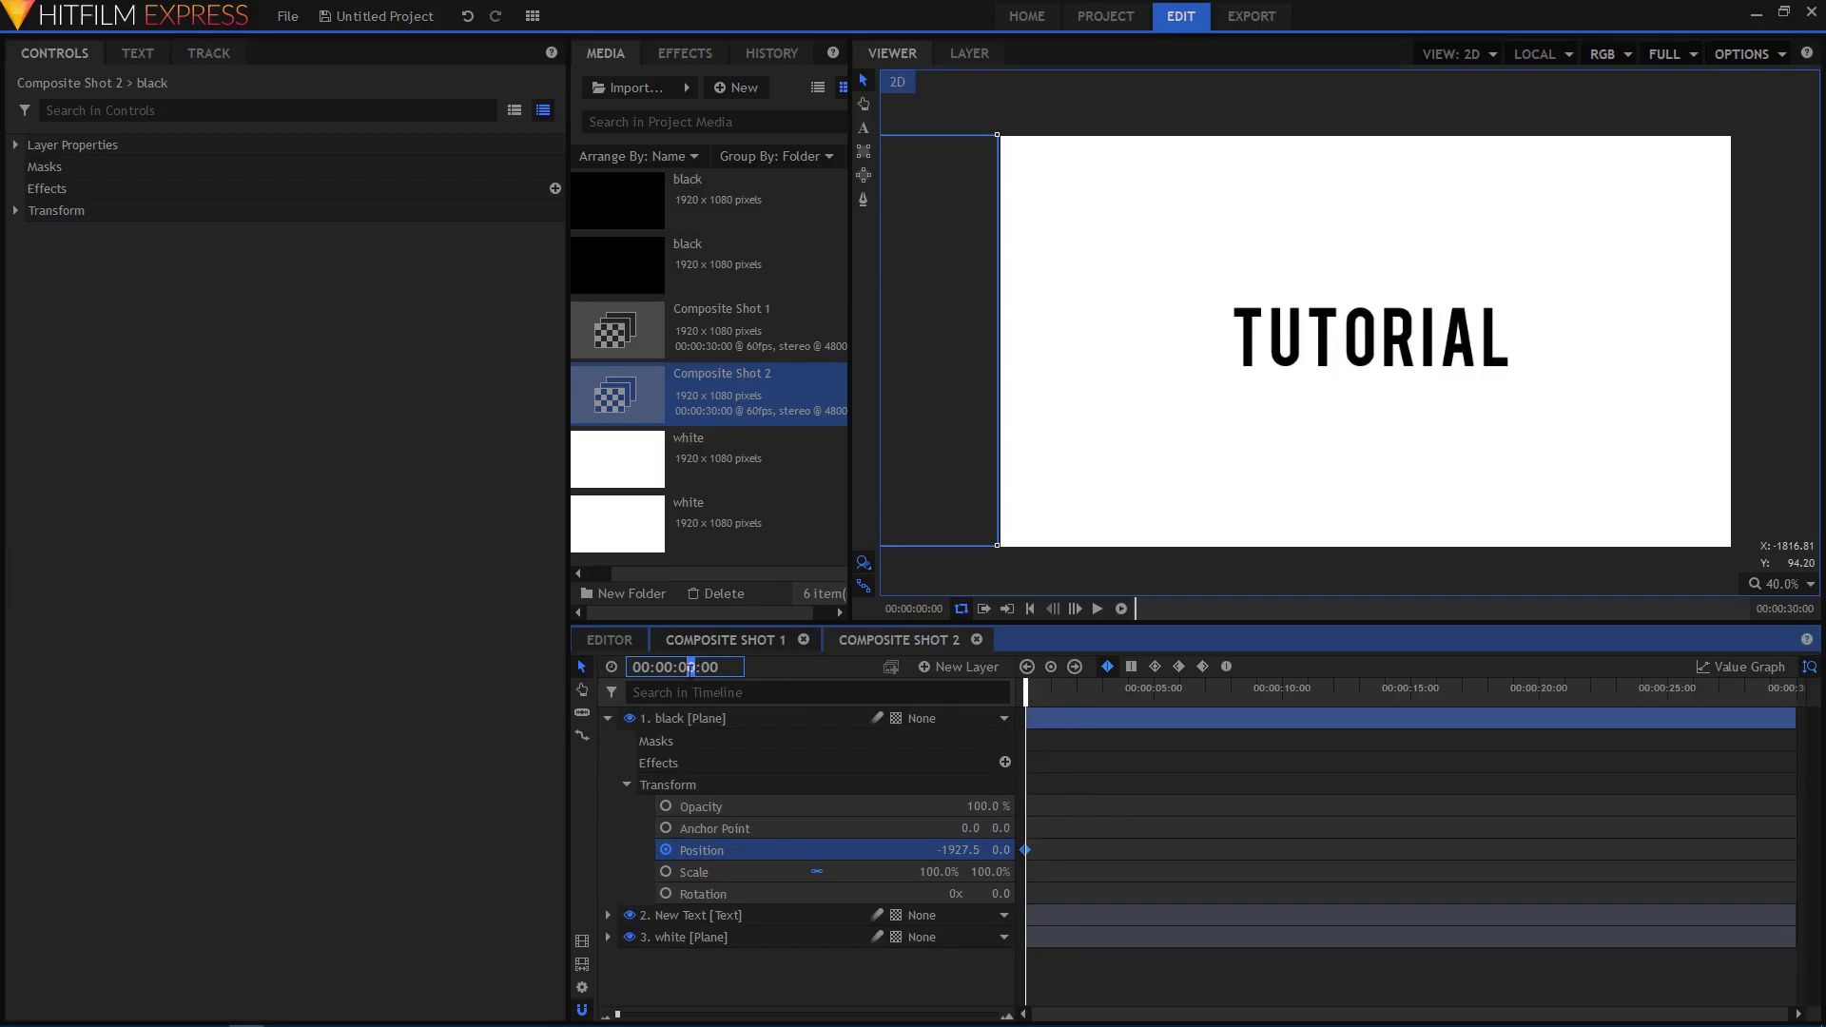
text(1)
key(Return)
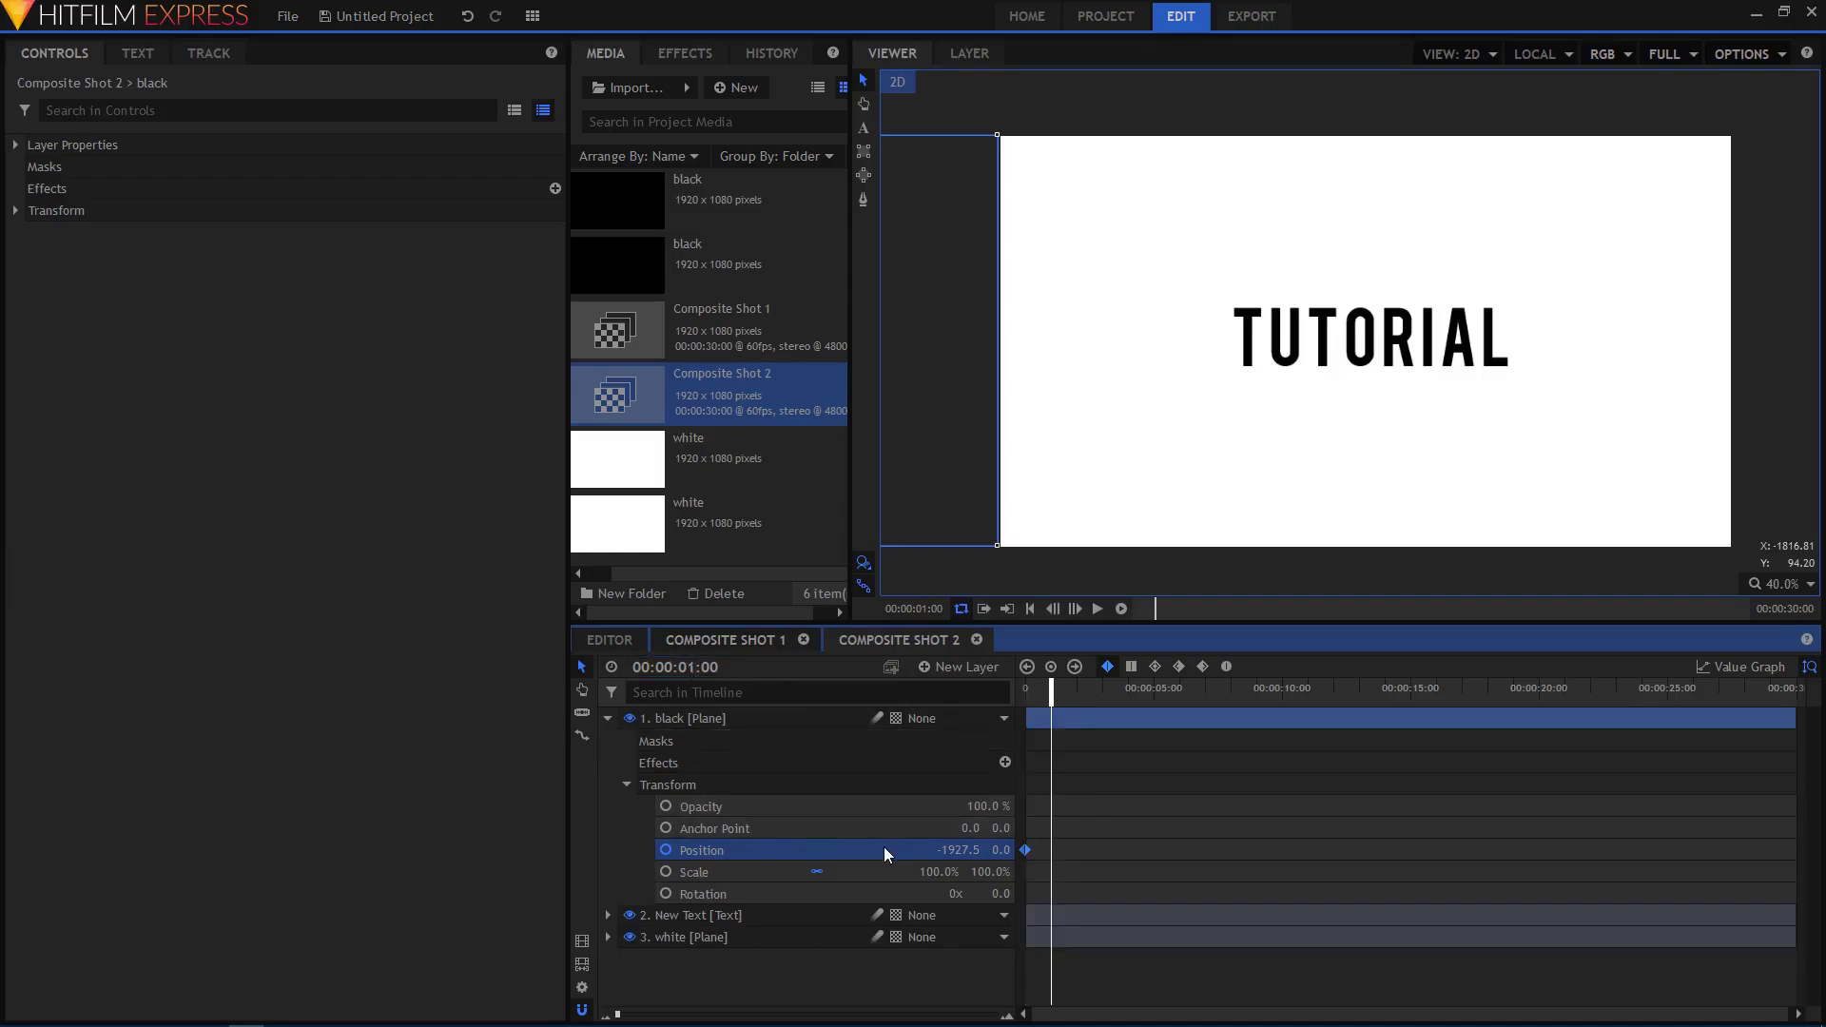
click(950, 849)
text(0)
key(Return)
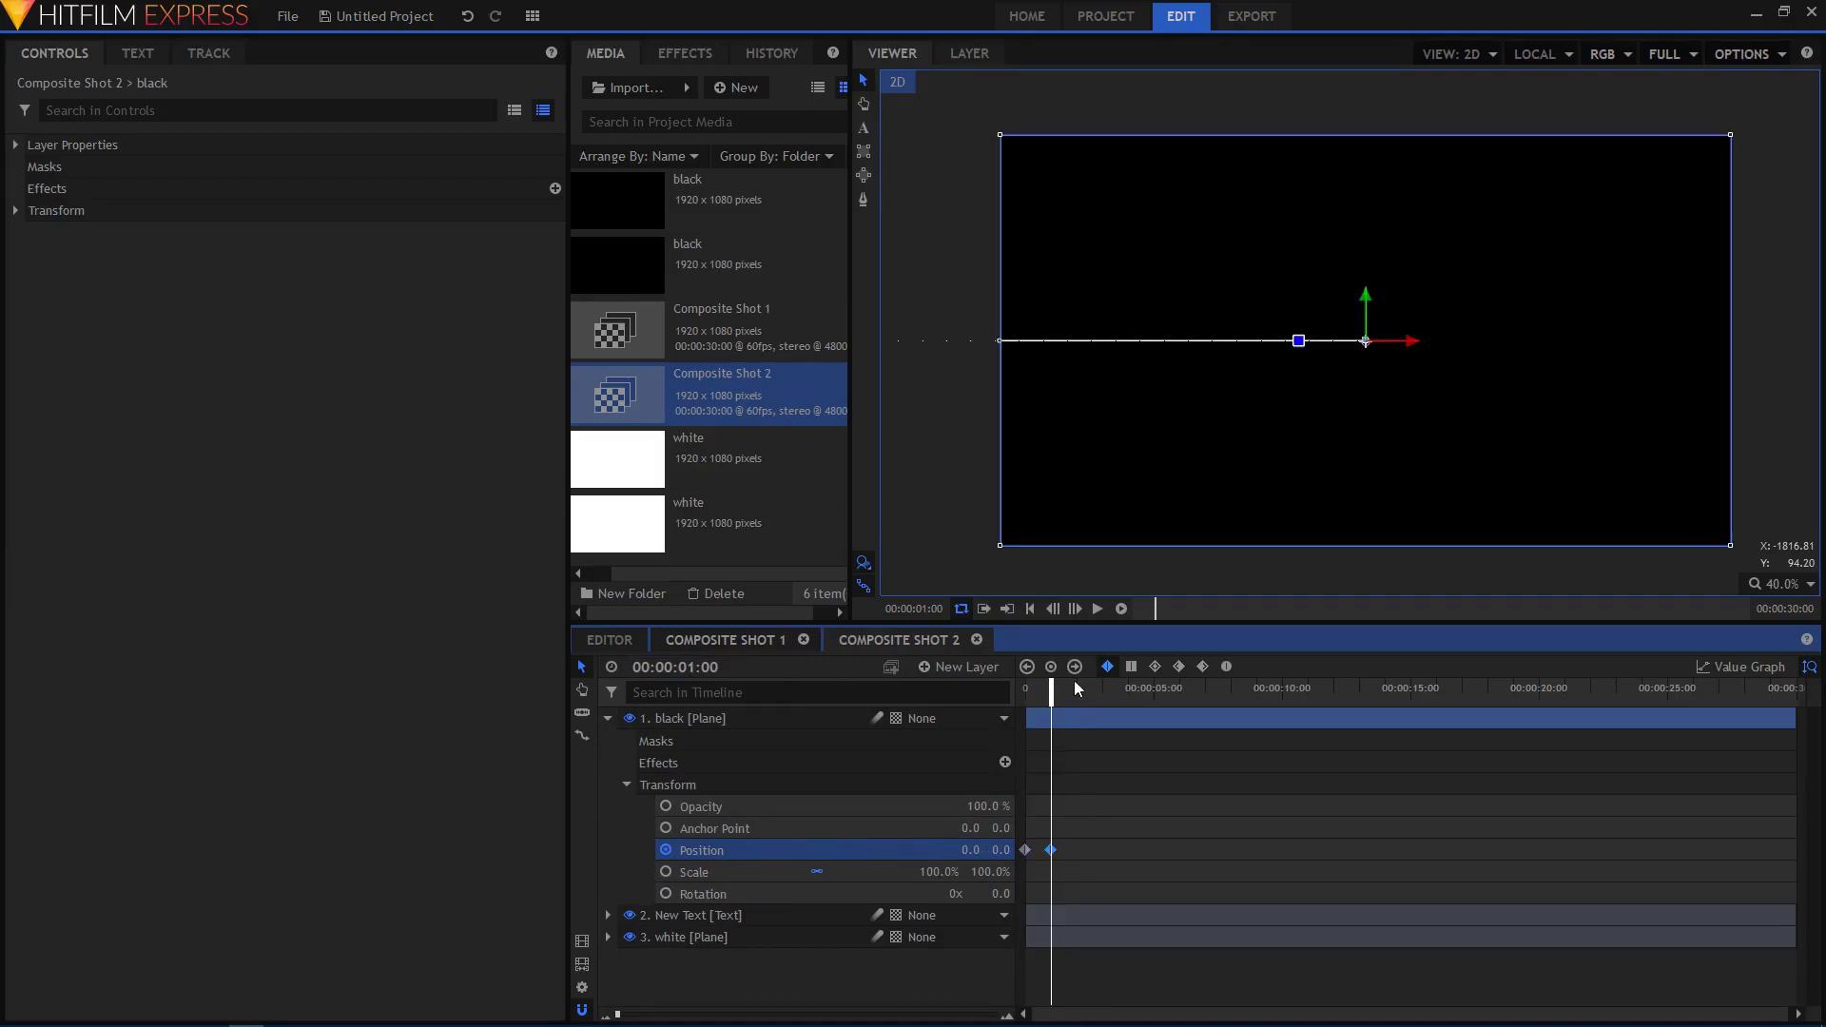
drag(1032, 691, 1055, 695)
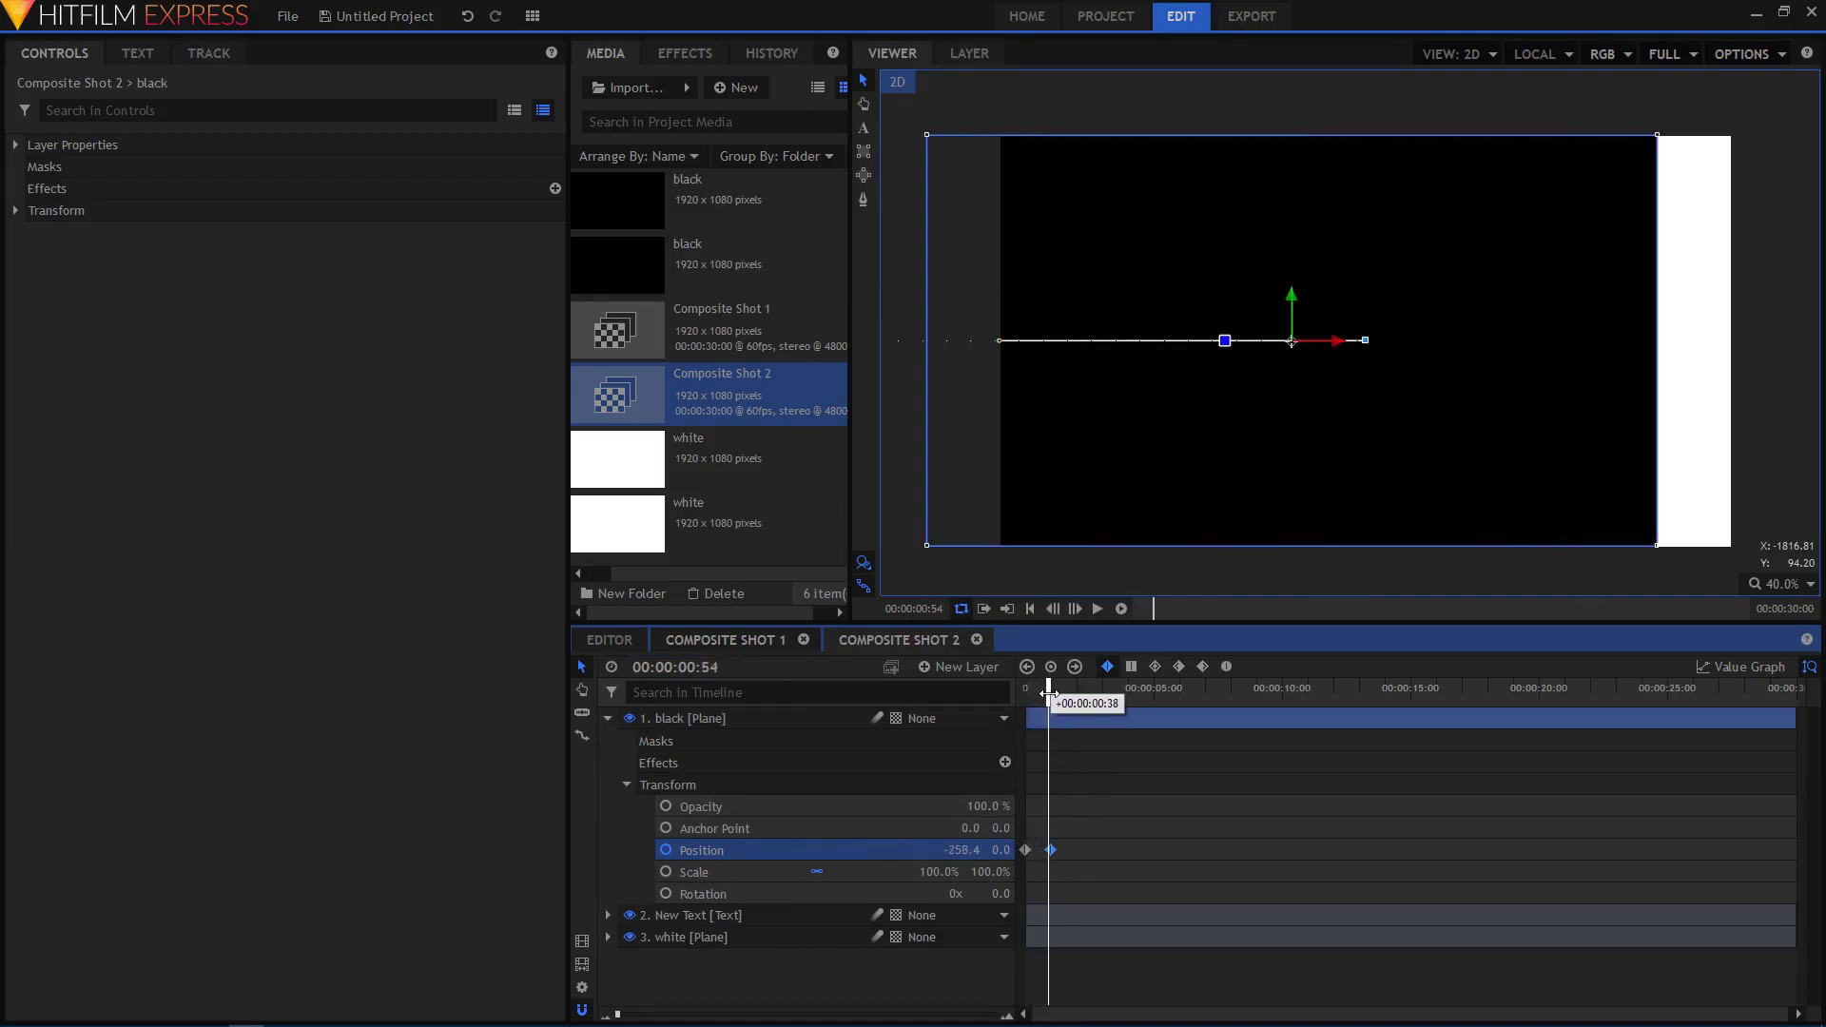
Duplicate the New Text layer and drag the copy above the black plane.
click(607, 717)
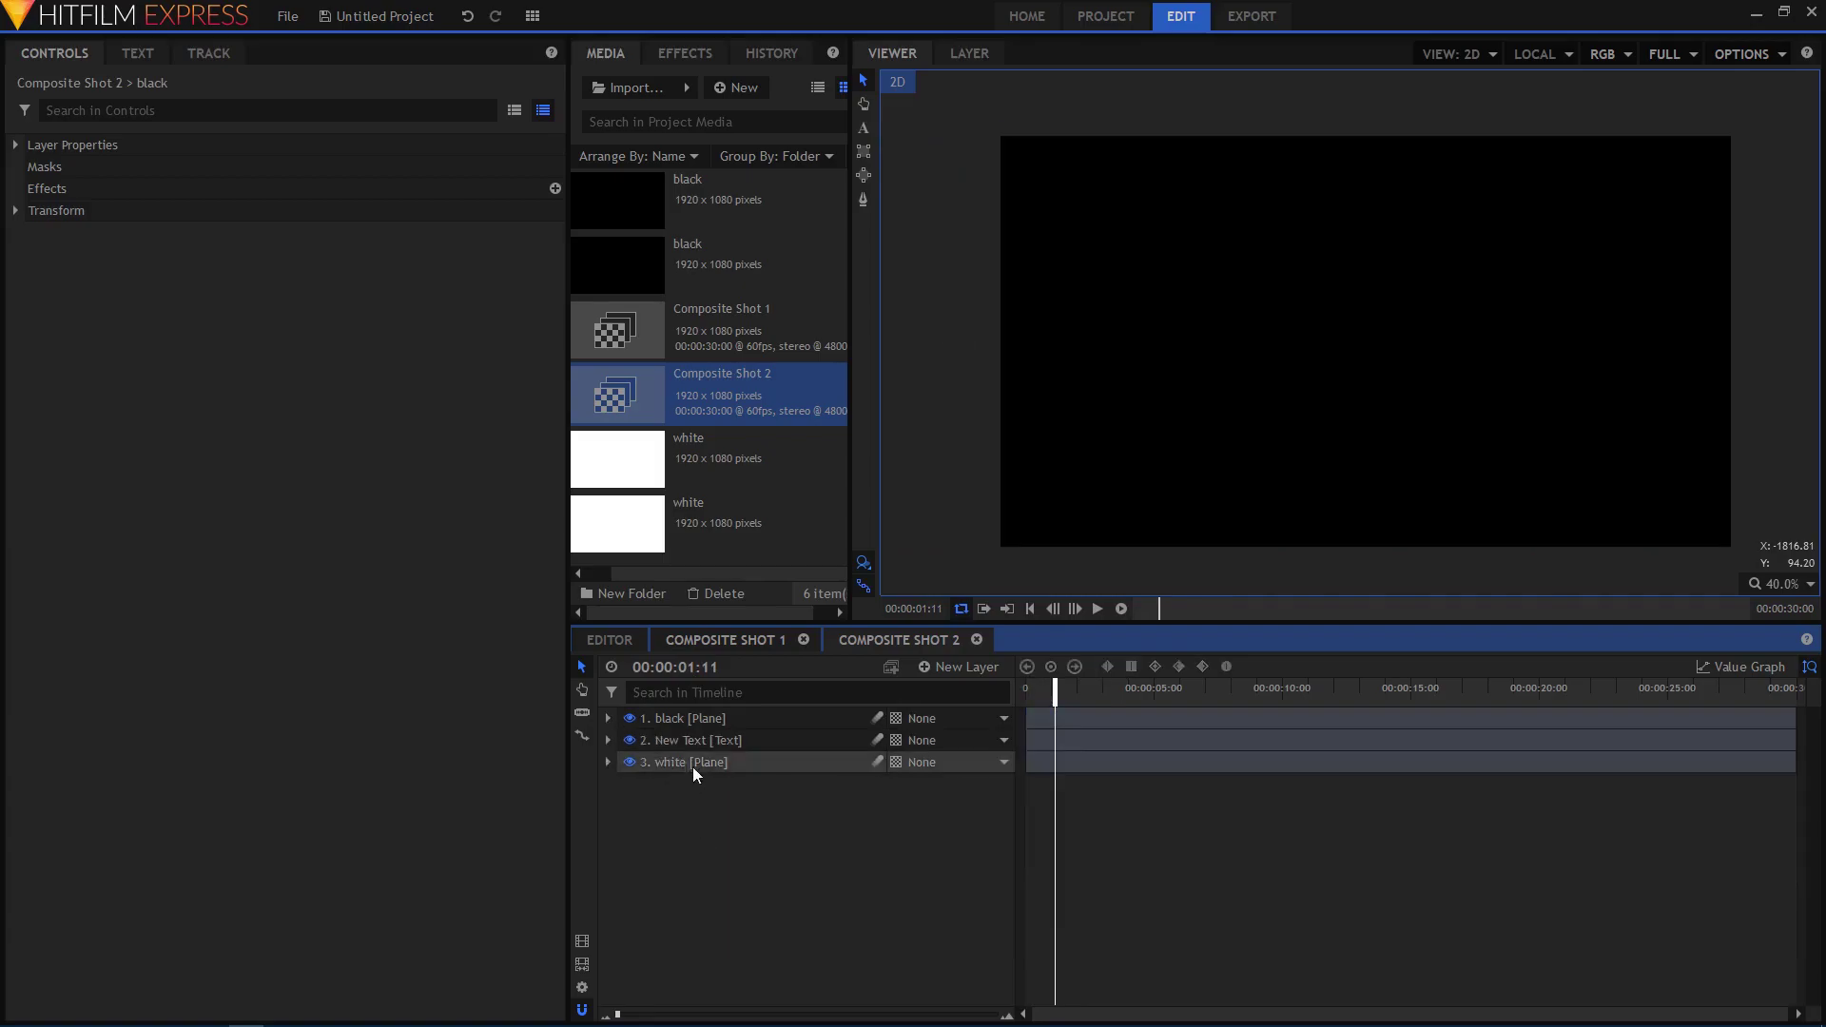
click(699, 741)
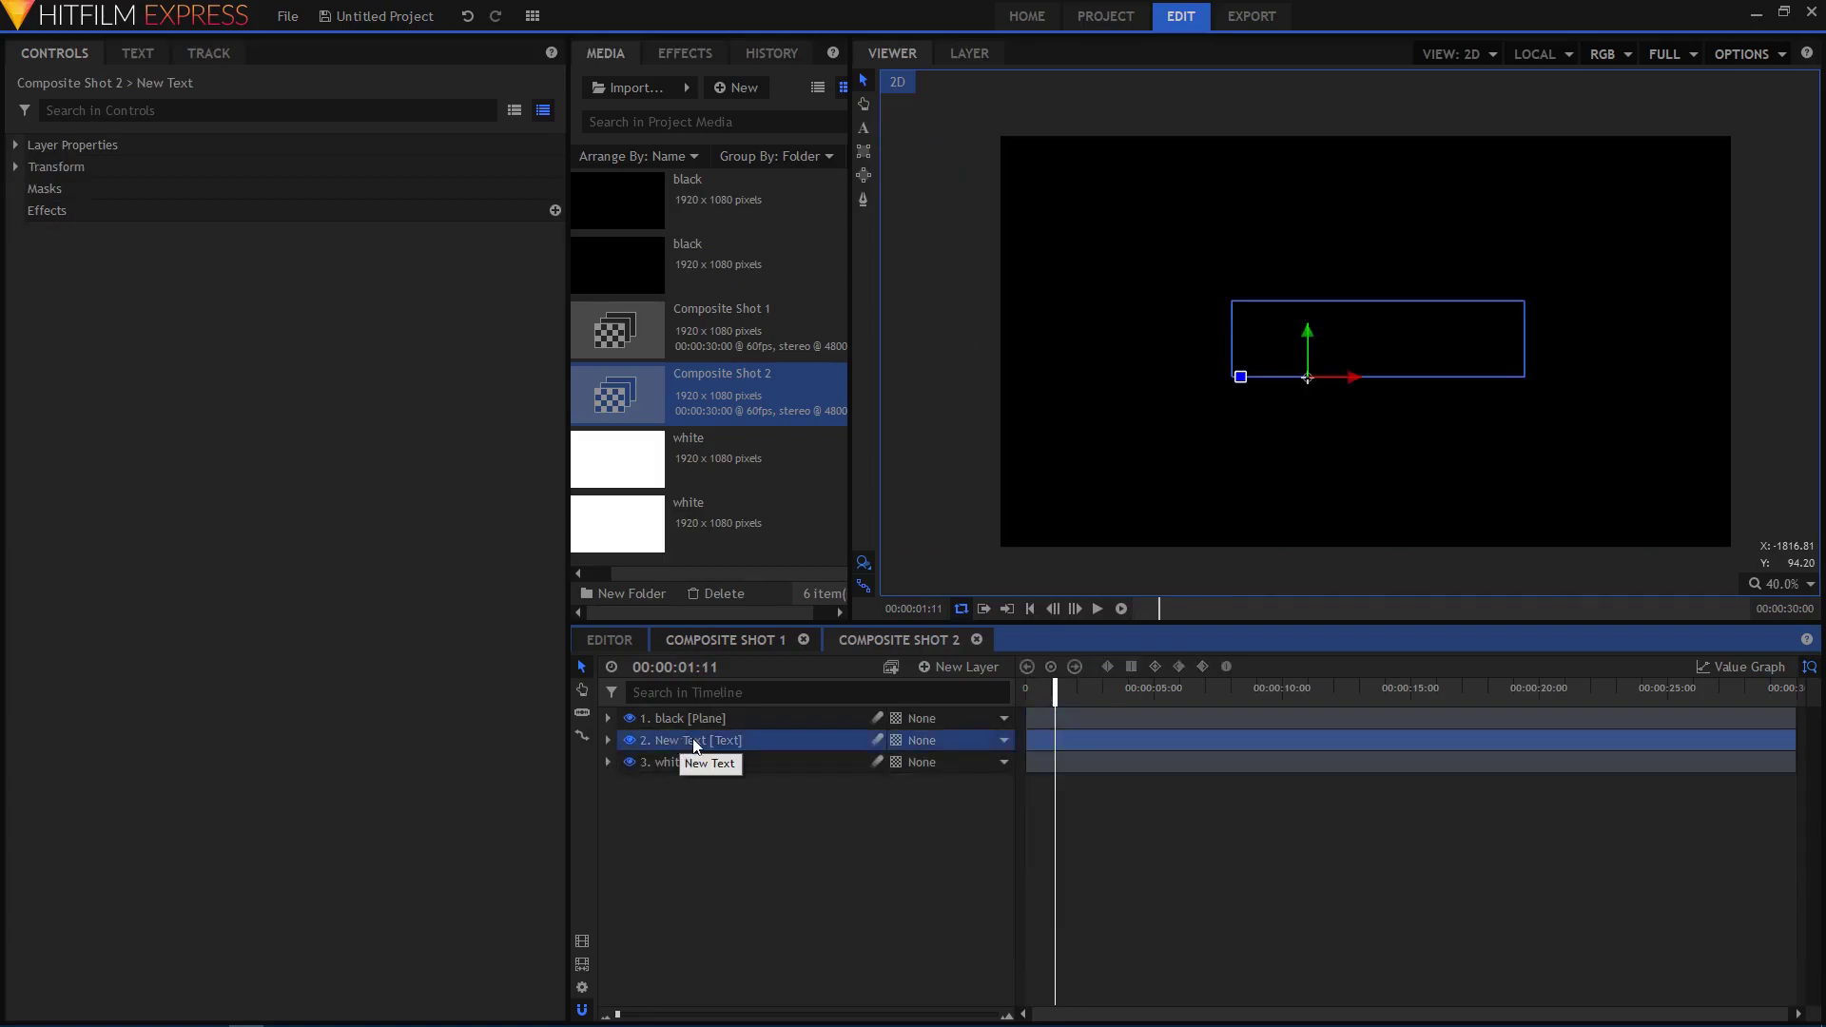
right_click(674, 741)
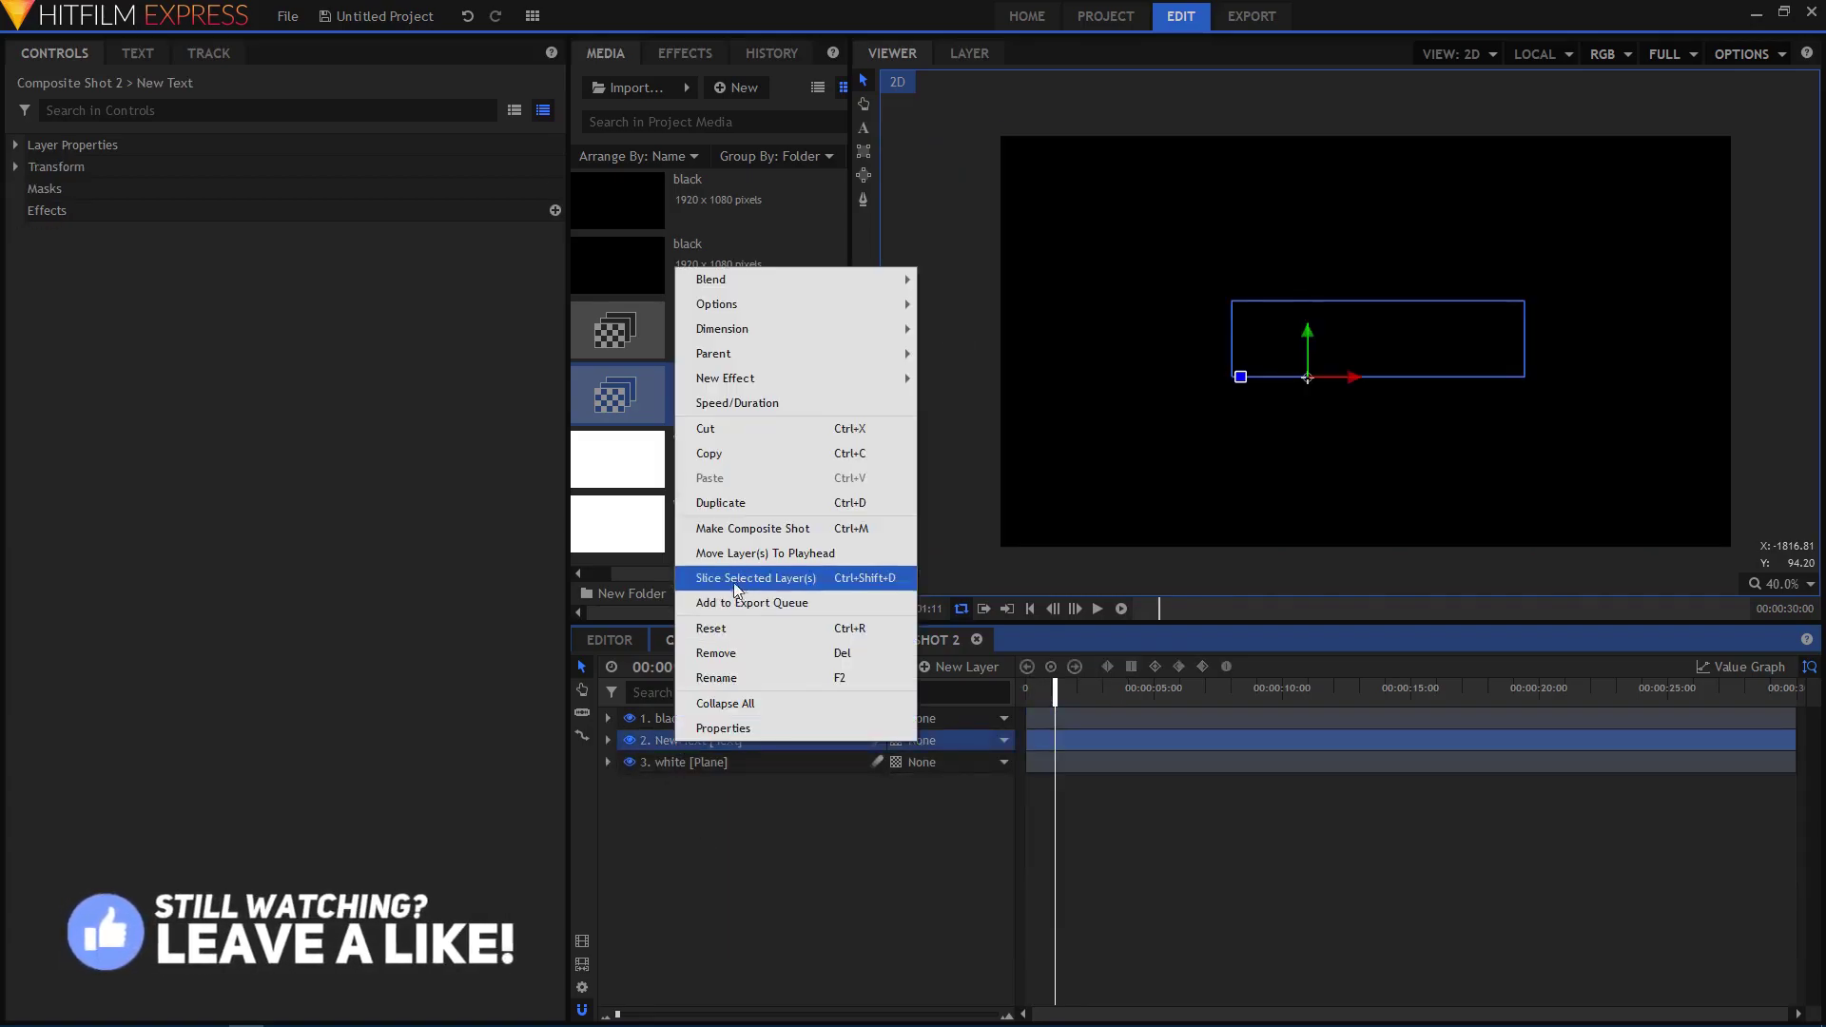
click(721, 502)
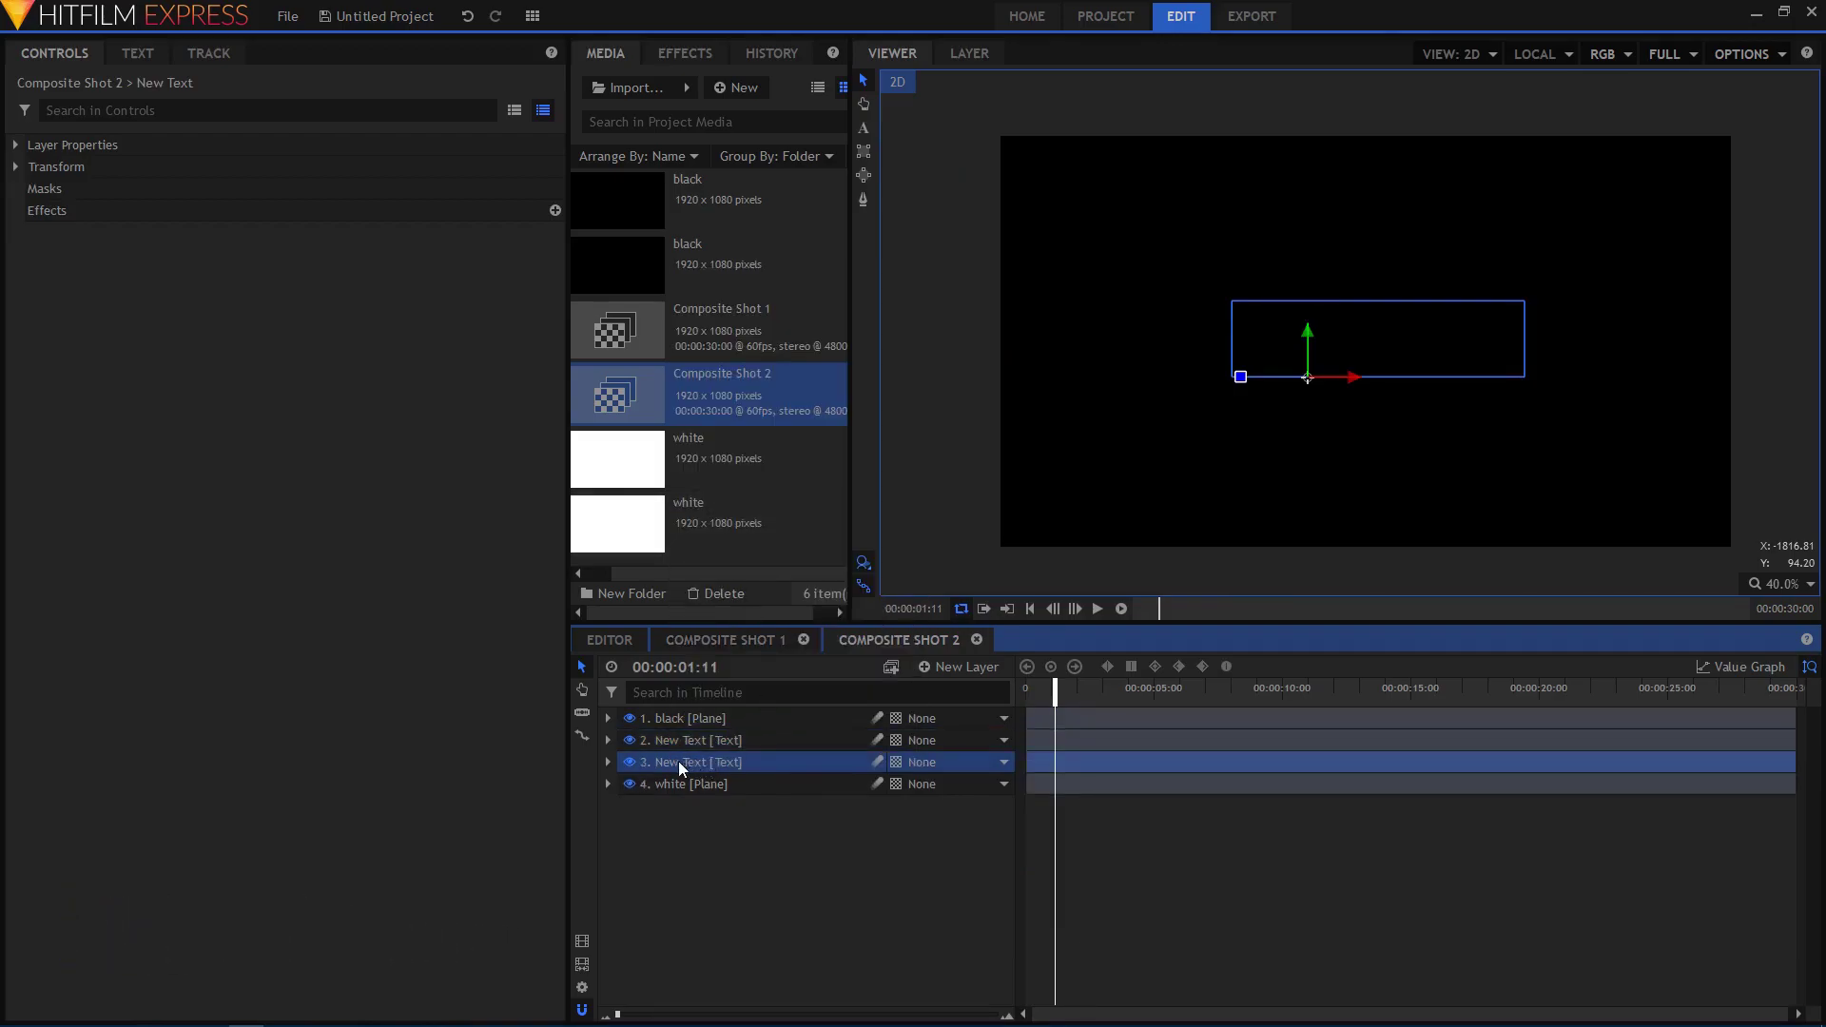
mouse_move(673, 763)
mouse_down()
mouse_move(702, 775)
mouse_move(680, 770)
mouse_move(688, 721)
mouse_up()
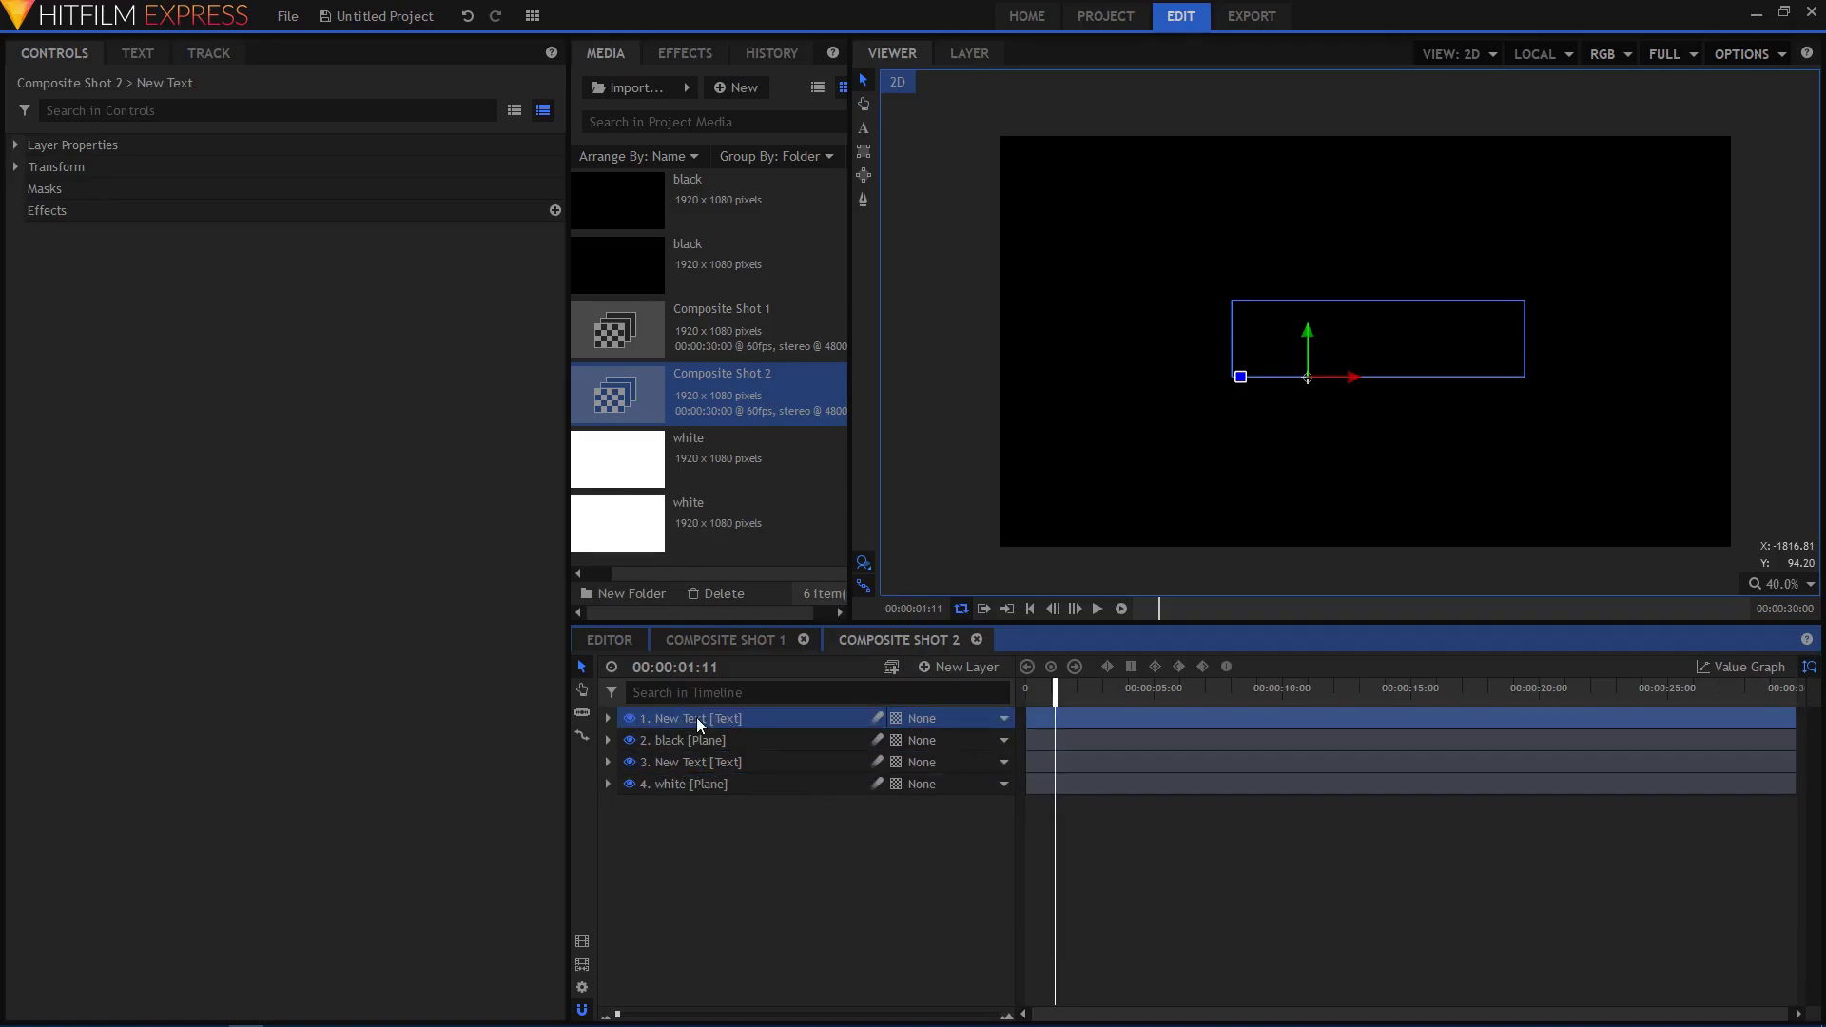
Apply Fill Color to the top text layer with Blend Amount 100%, turning TUTORIAL white.
click(672, 54)
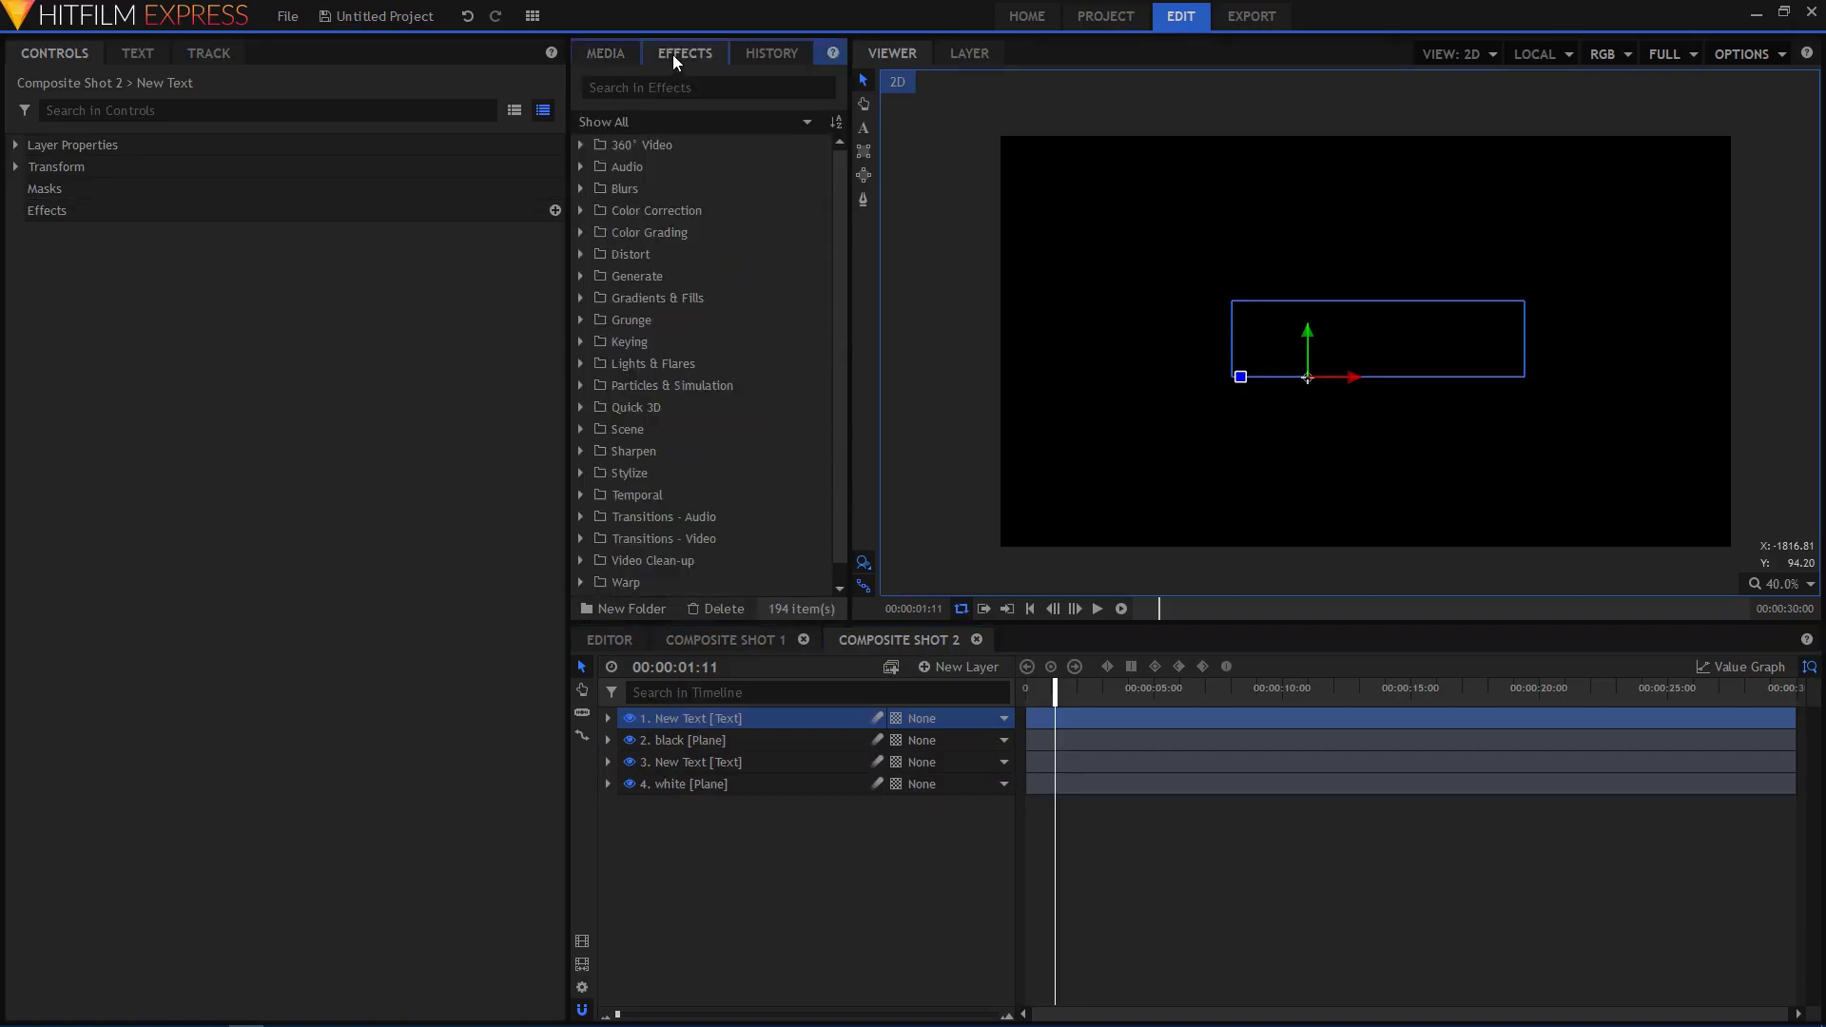
click(706, 87)
text(fill)
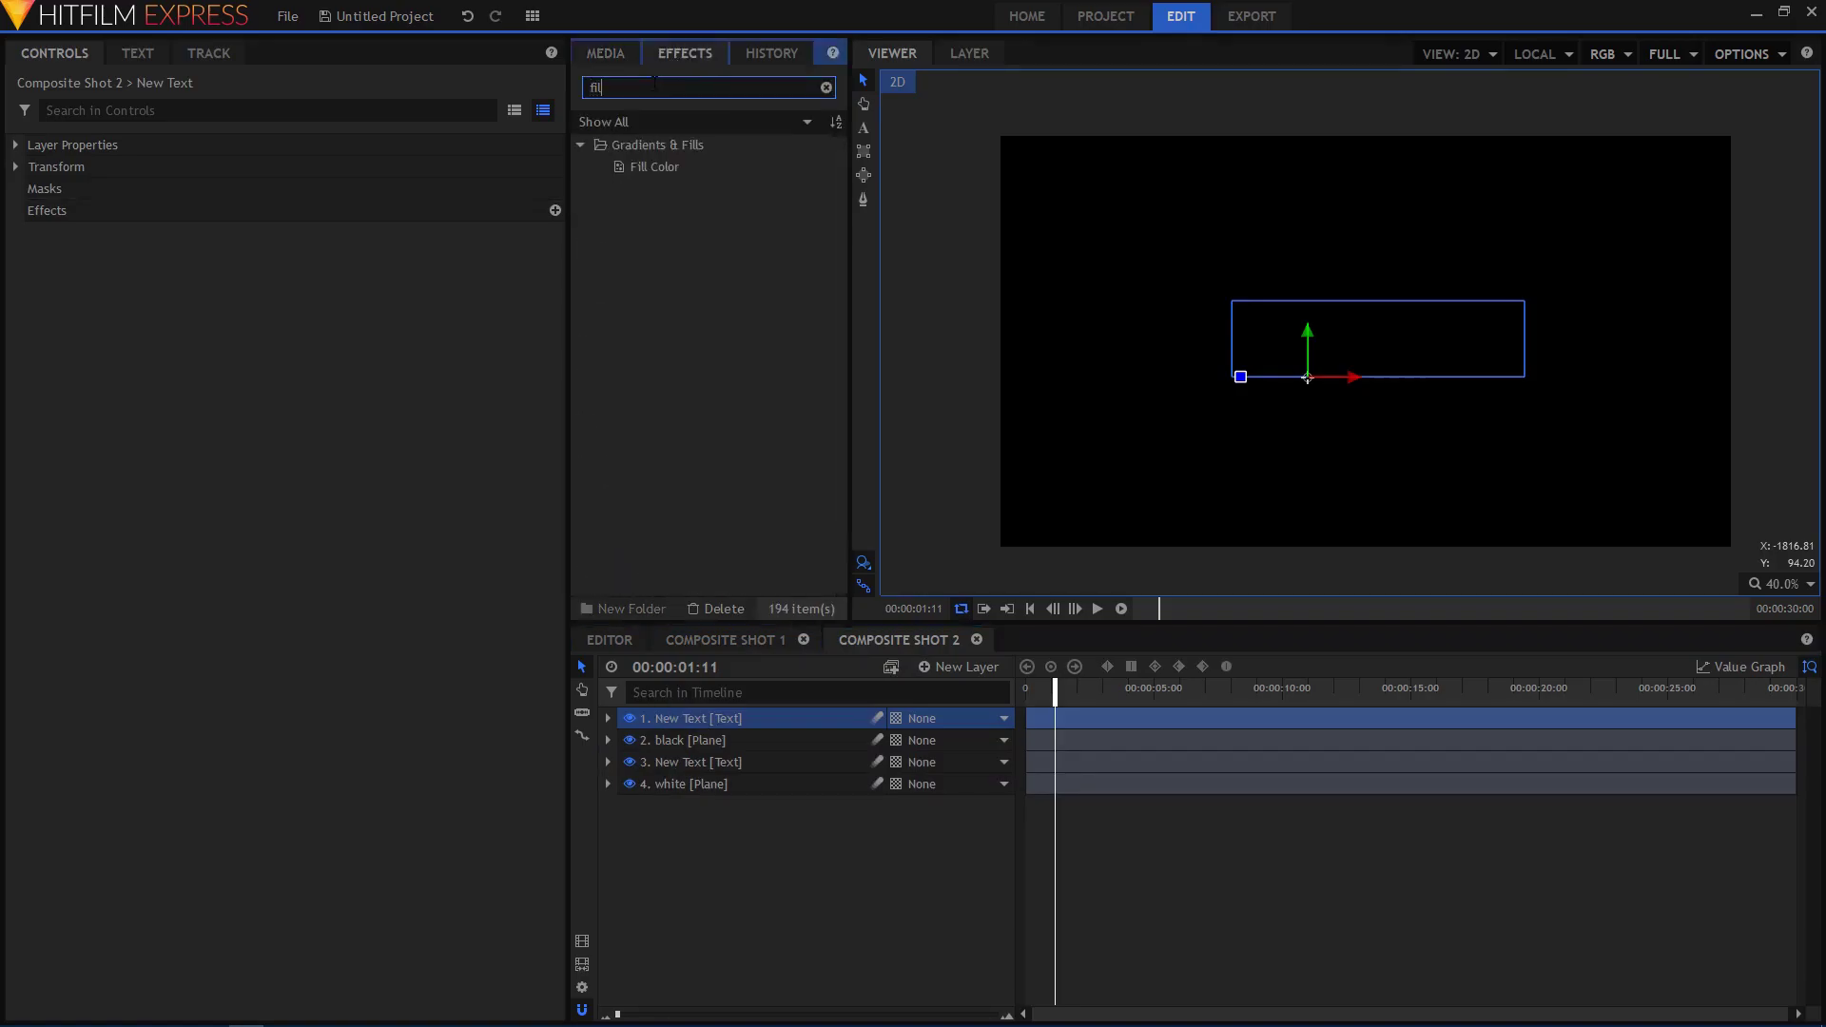
click(659, 170)
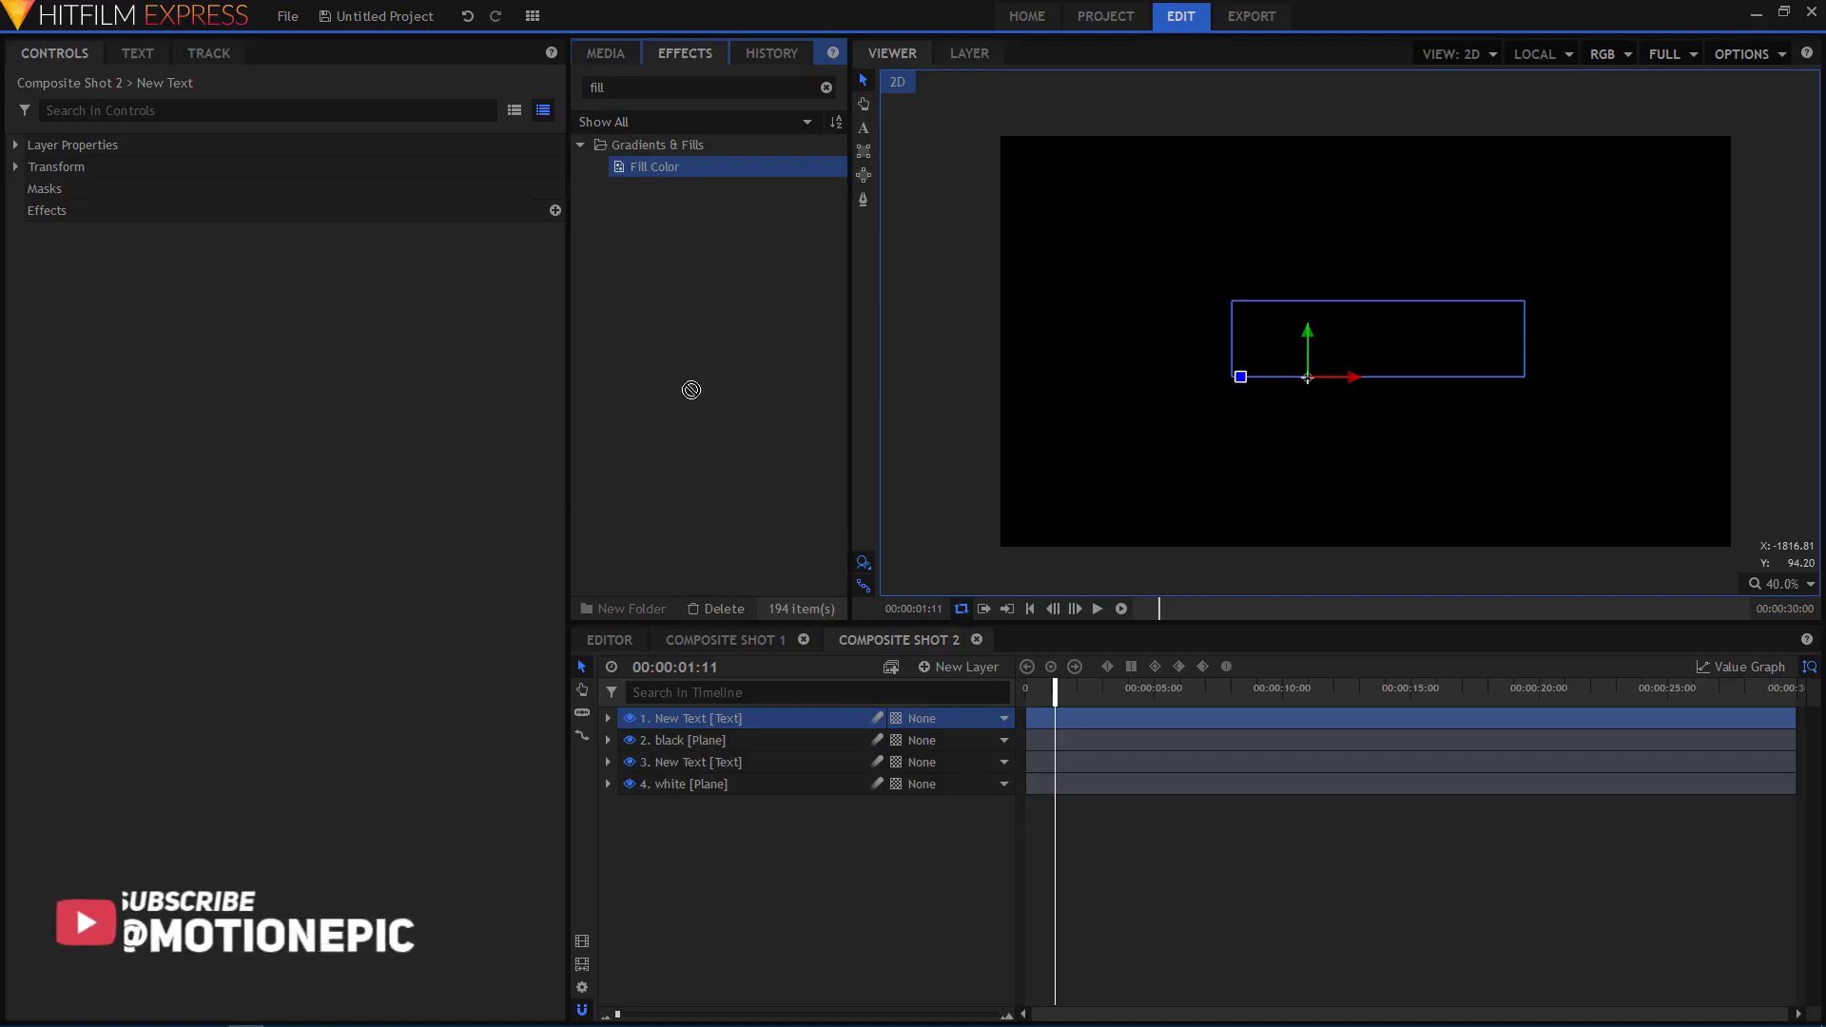
click(698, 721)
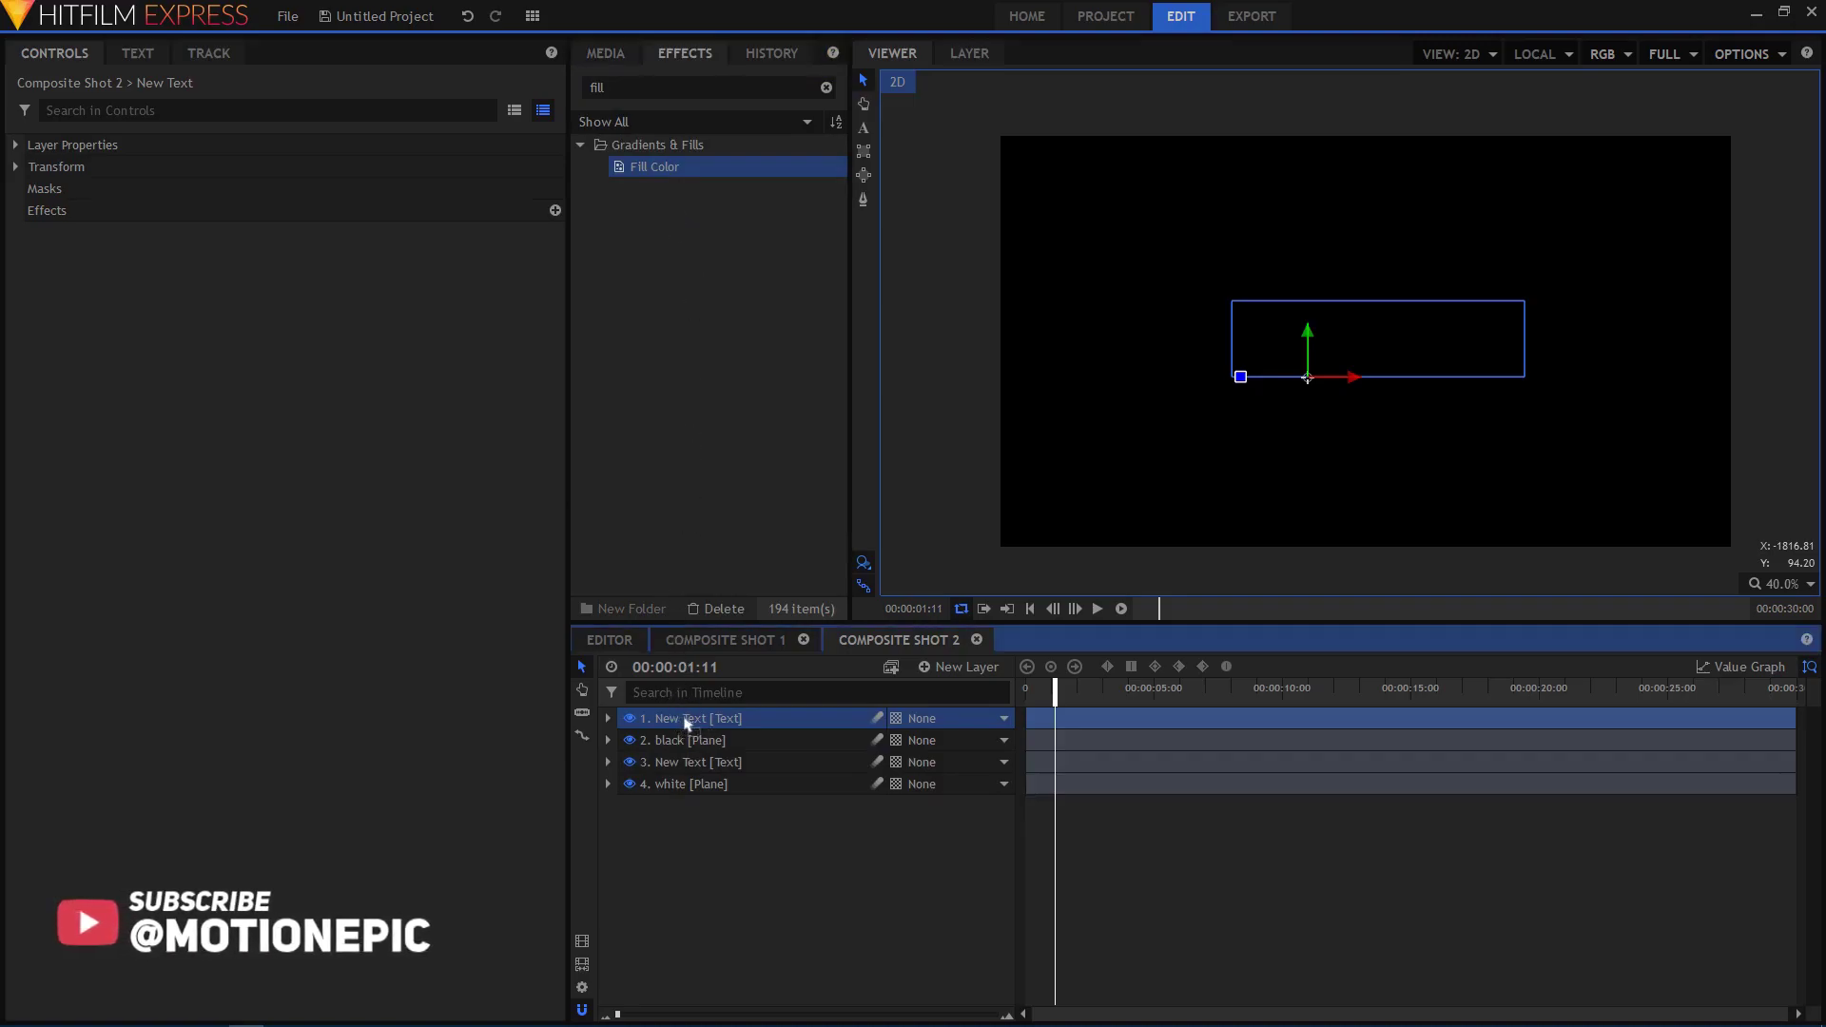
drag(679, 724, 677, 718)
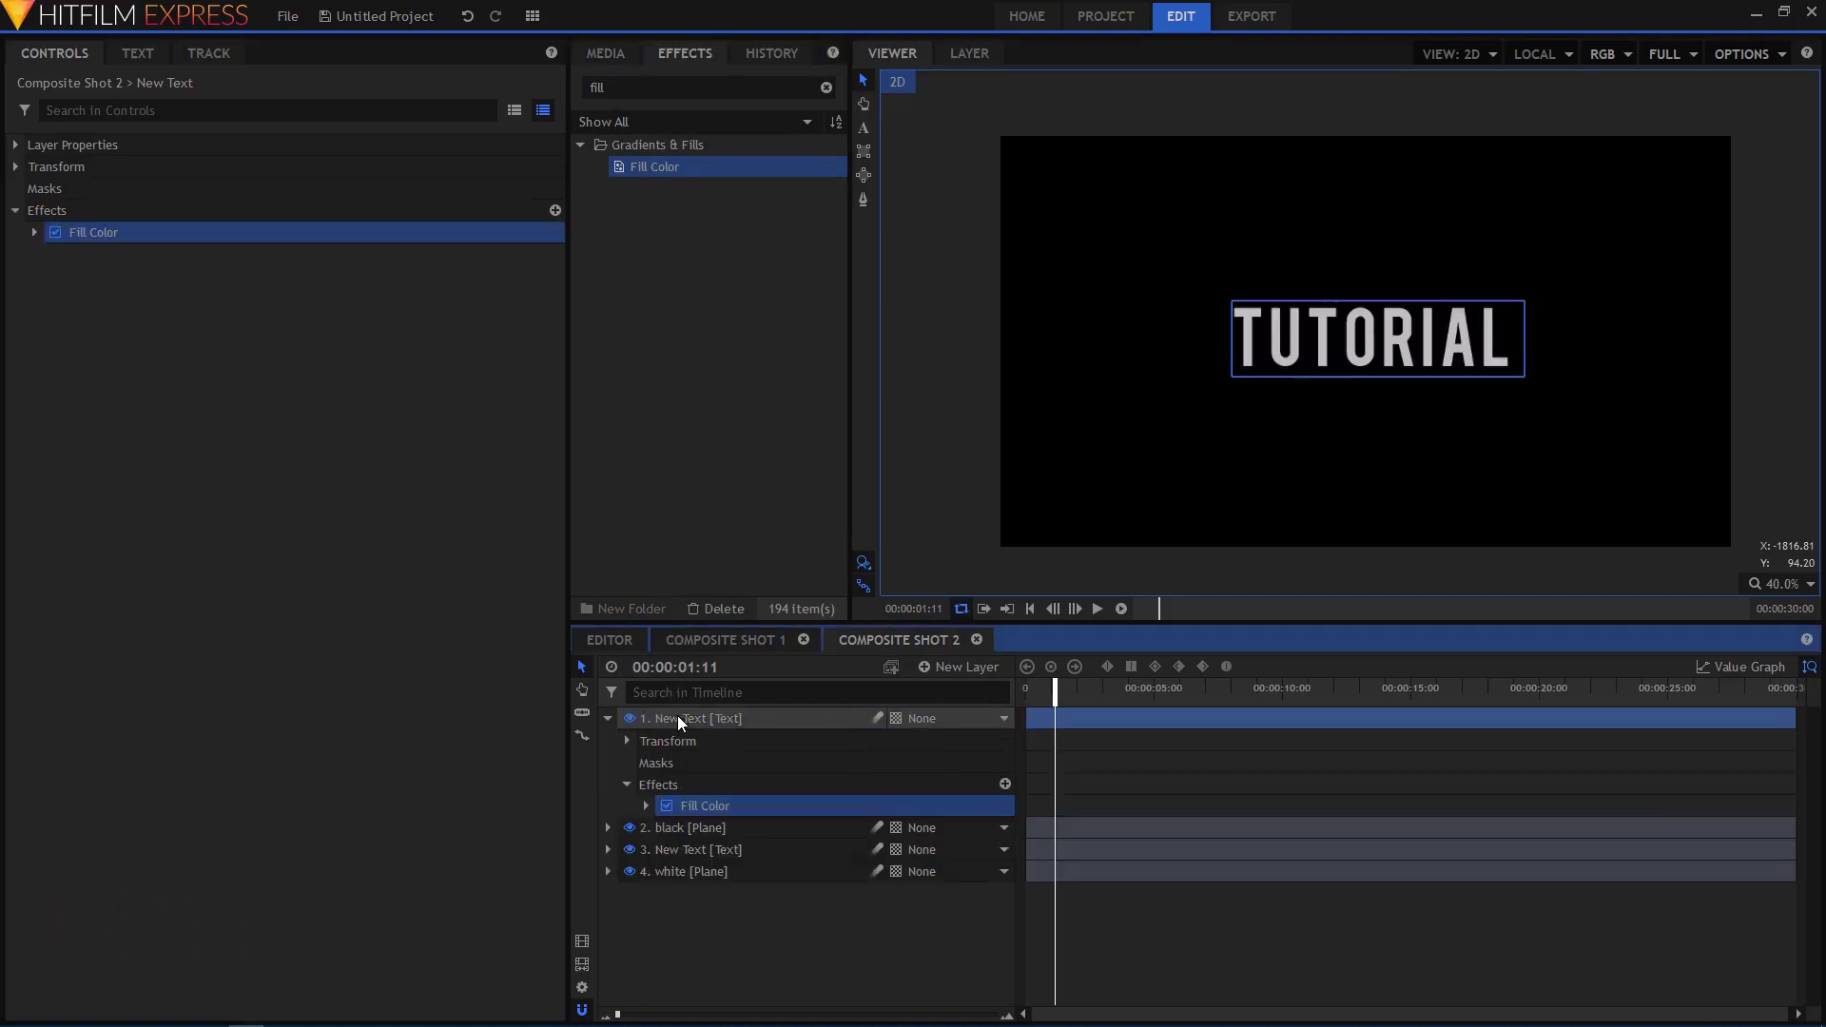
click(31, 231)
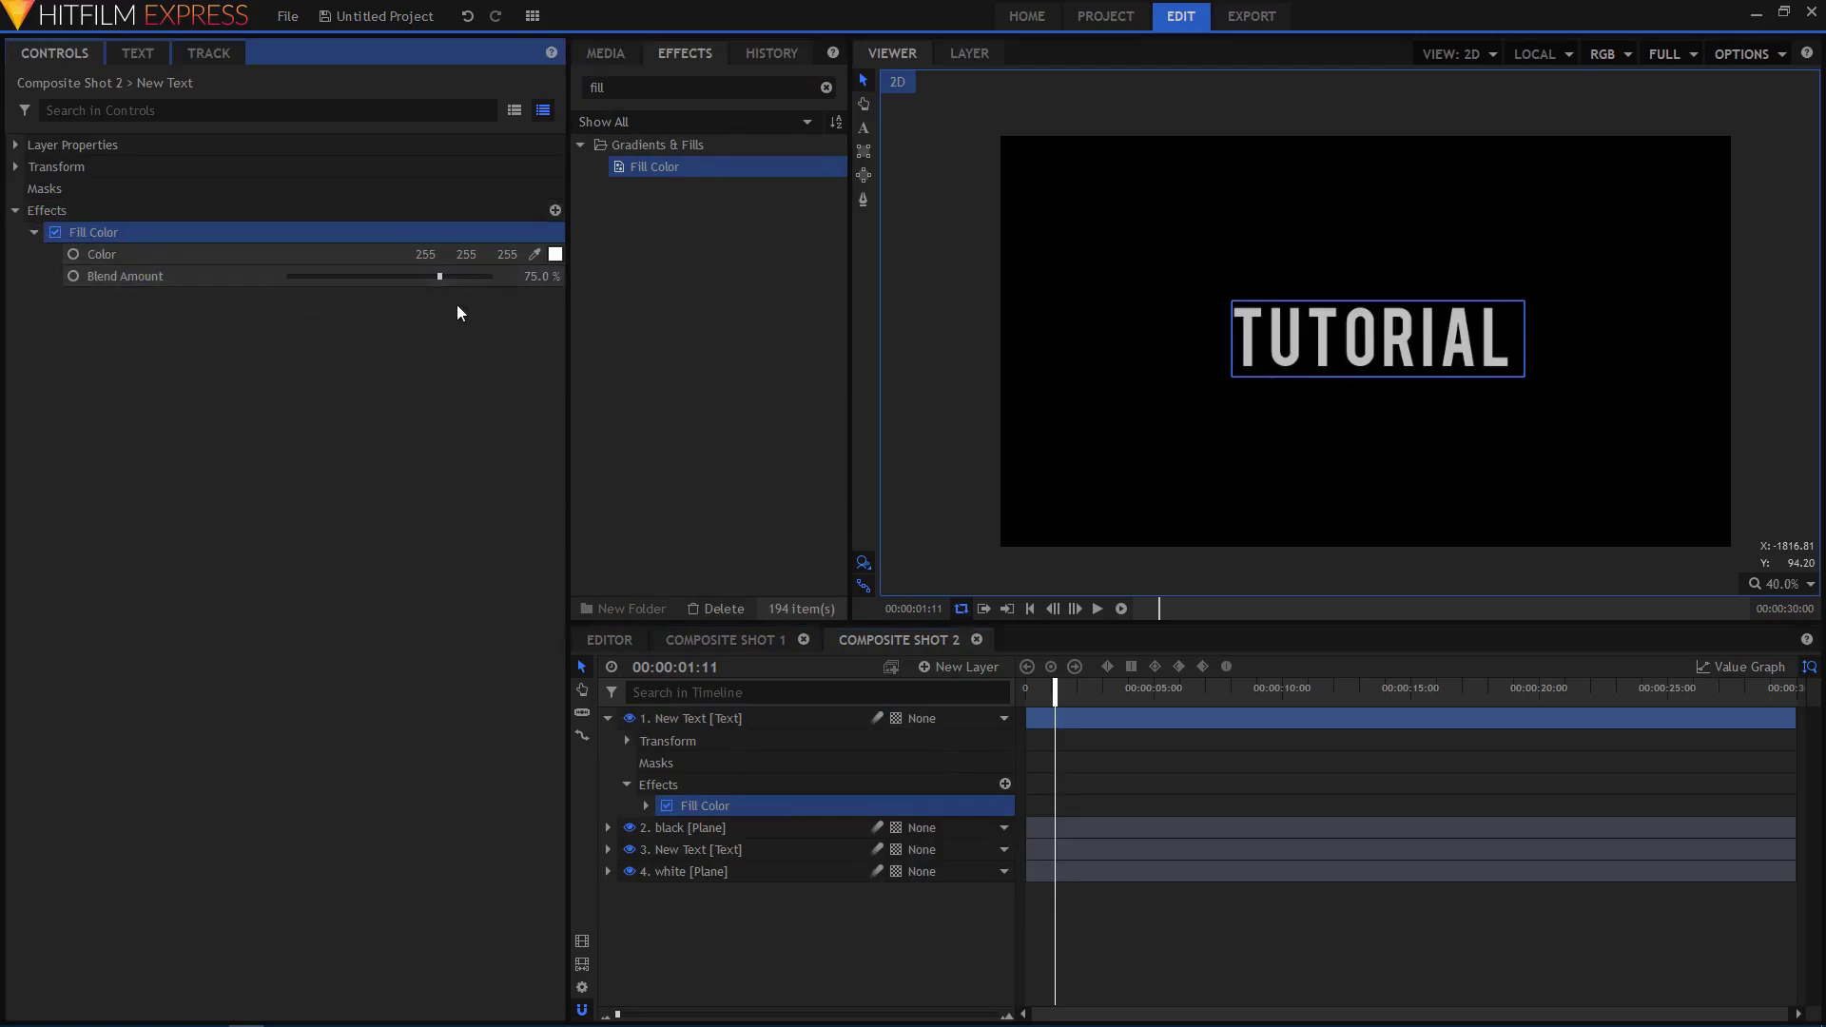
drag(439, 275, 492, 276)
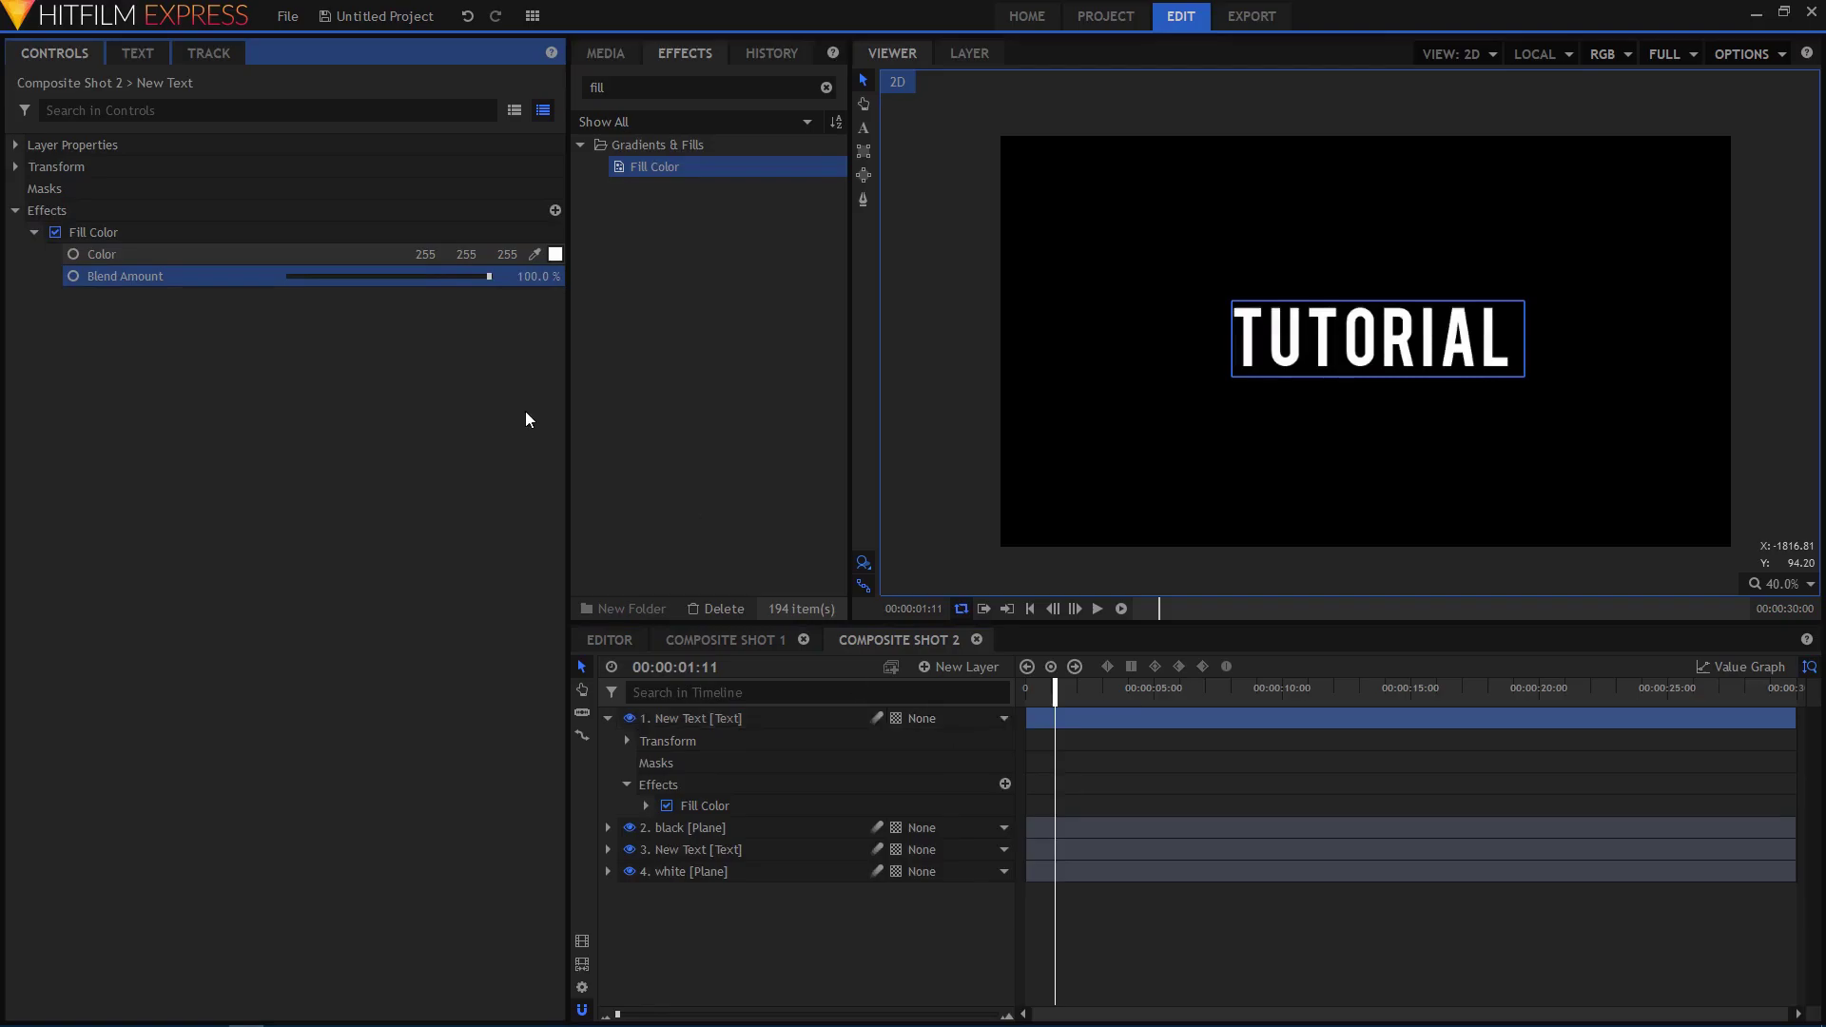
click(825, 86)
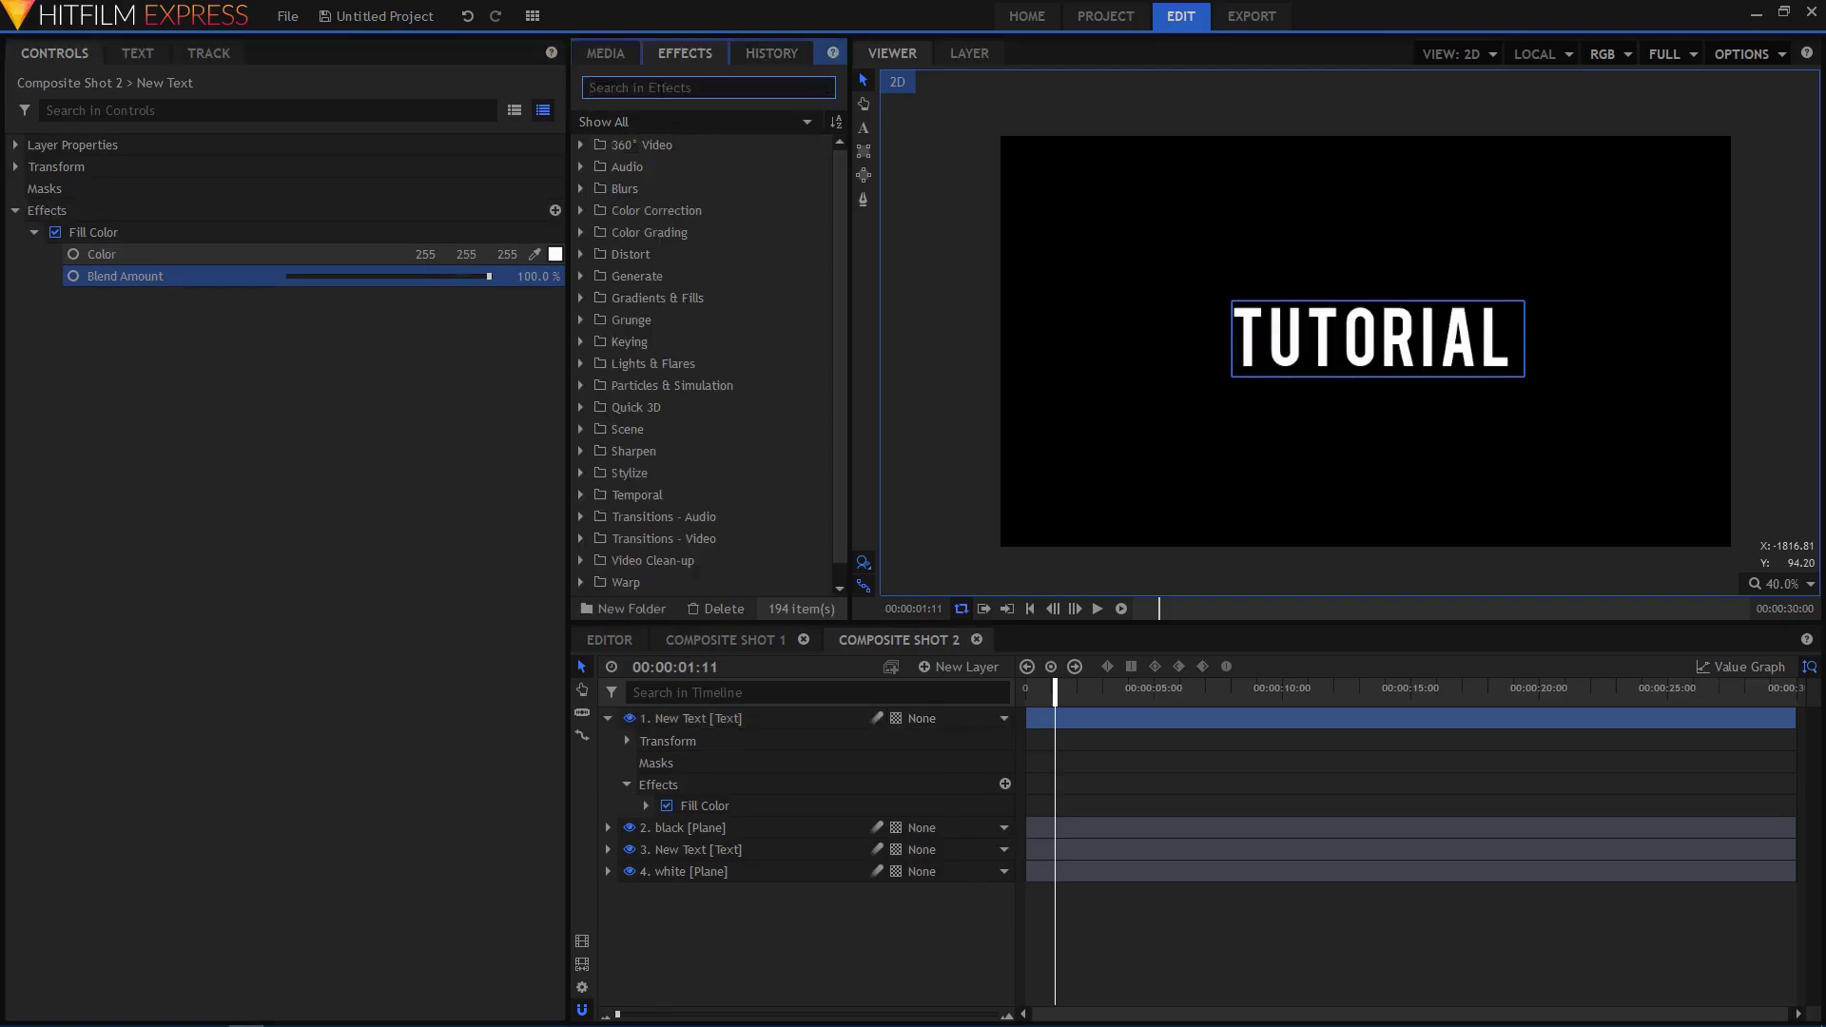
text(set)
Apply Set Matte [Layer only] to the top text with Source Layer '2. black', then preview.
click(670, 189)
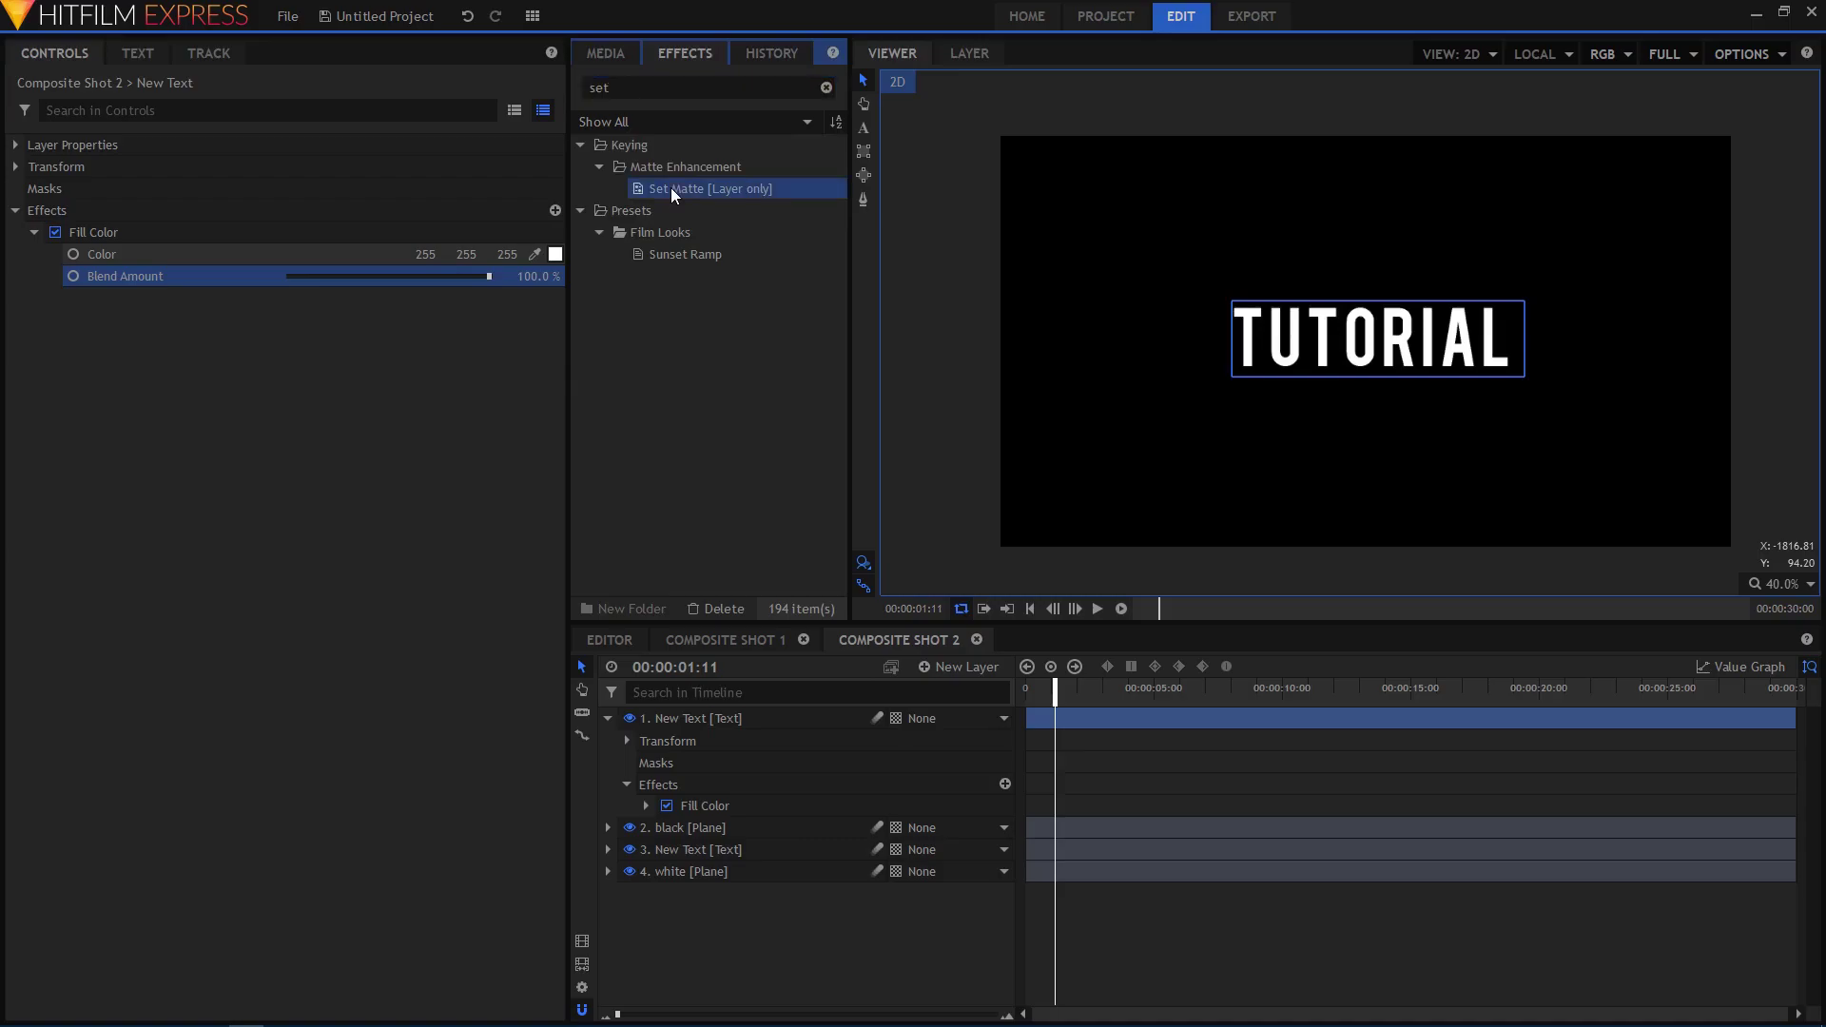
click(693, 721)
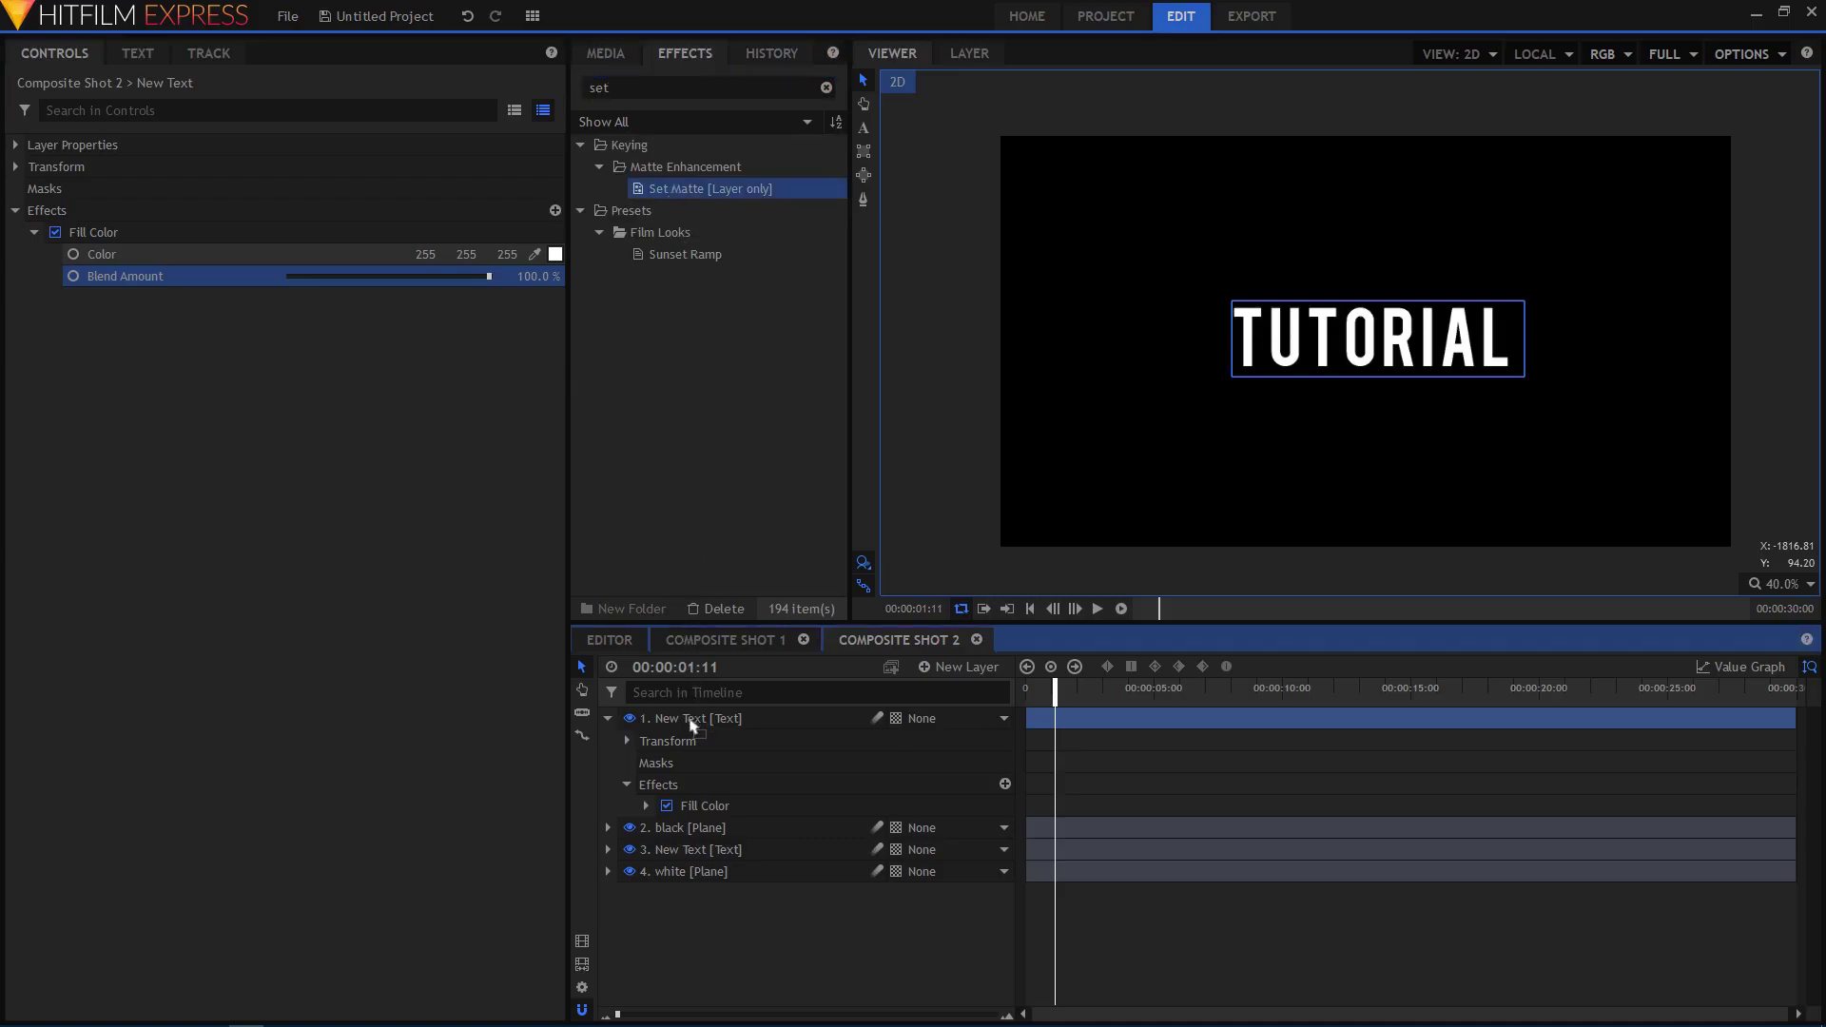
drag(672, 190, 692, 723)
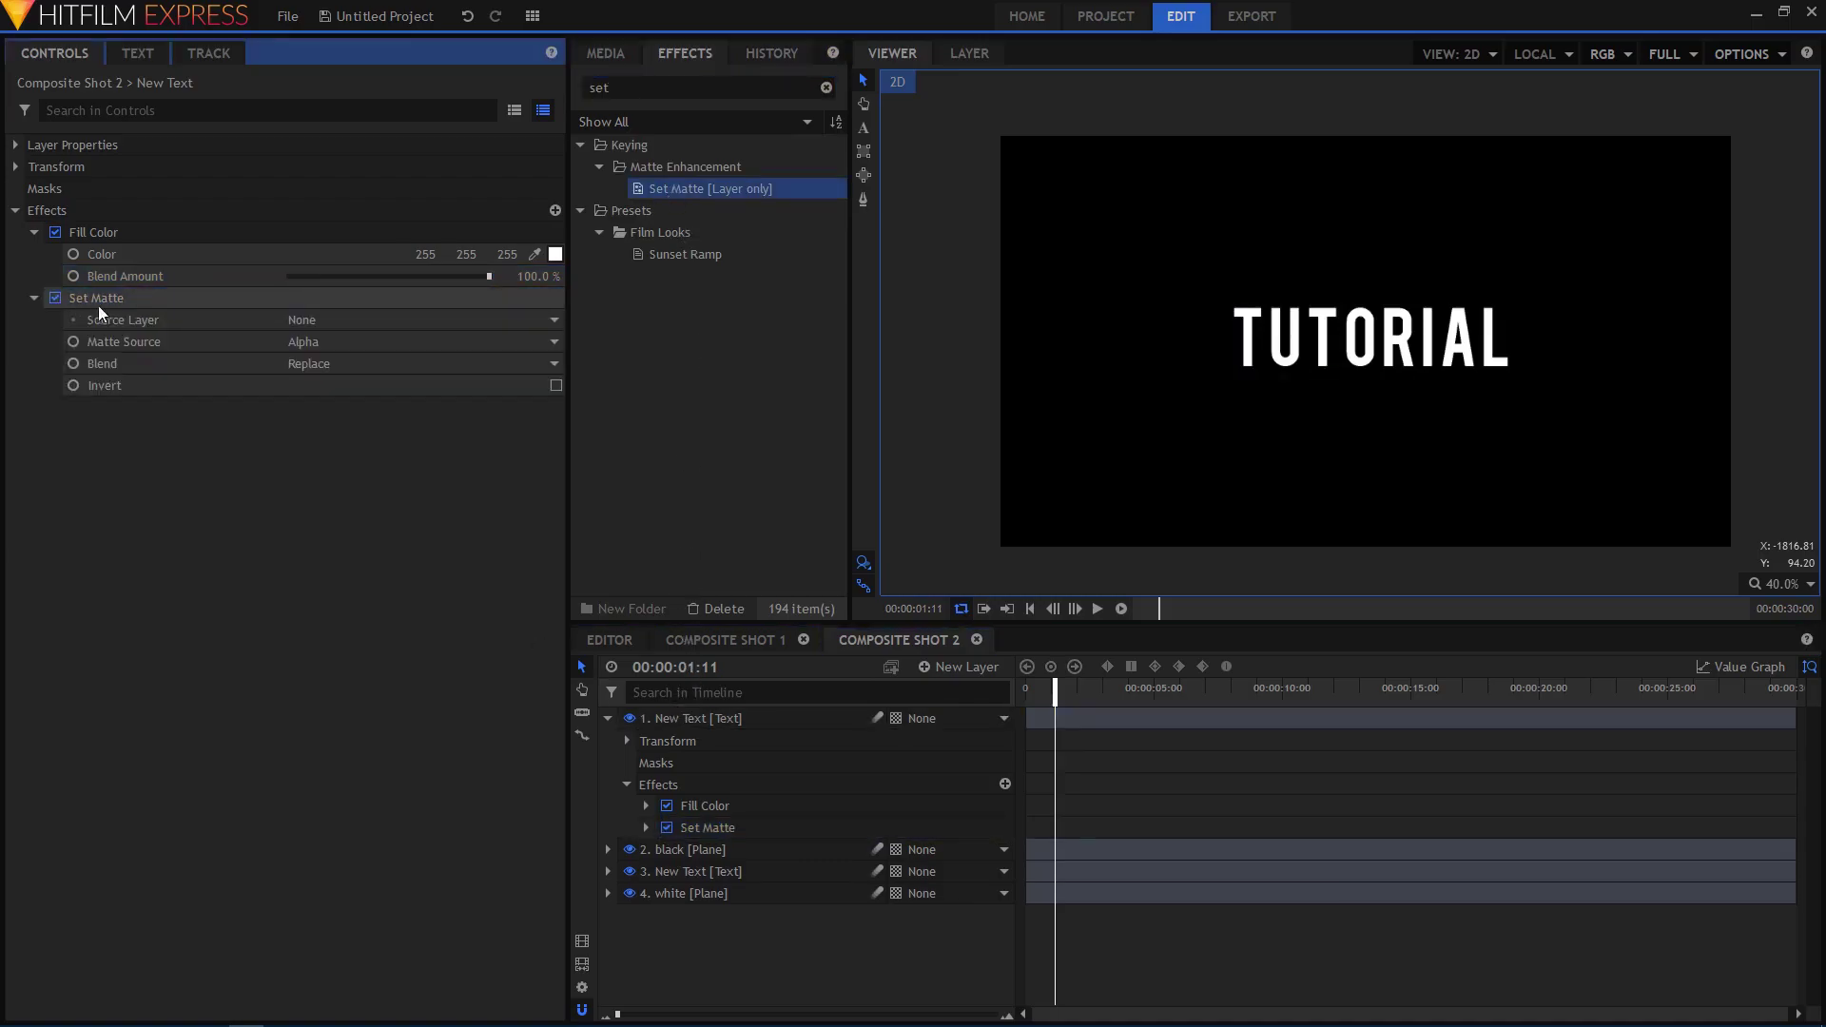
click(318, 320)
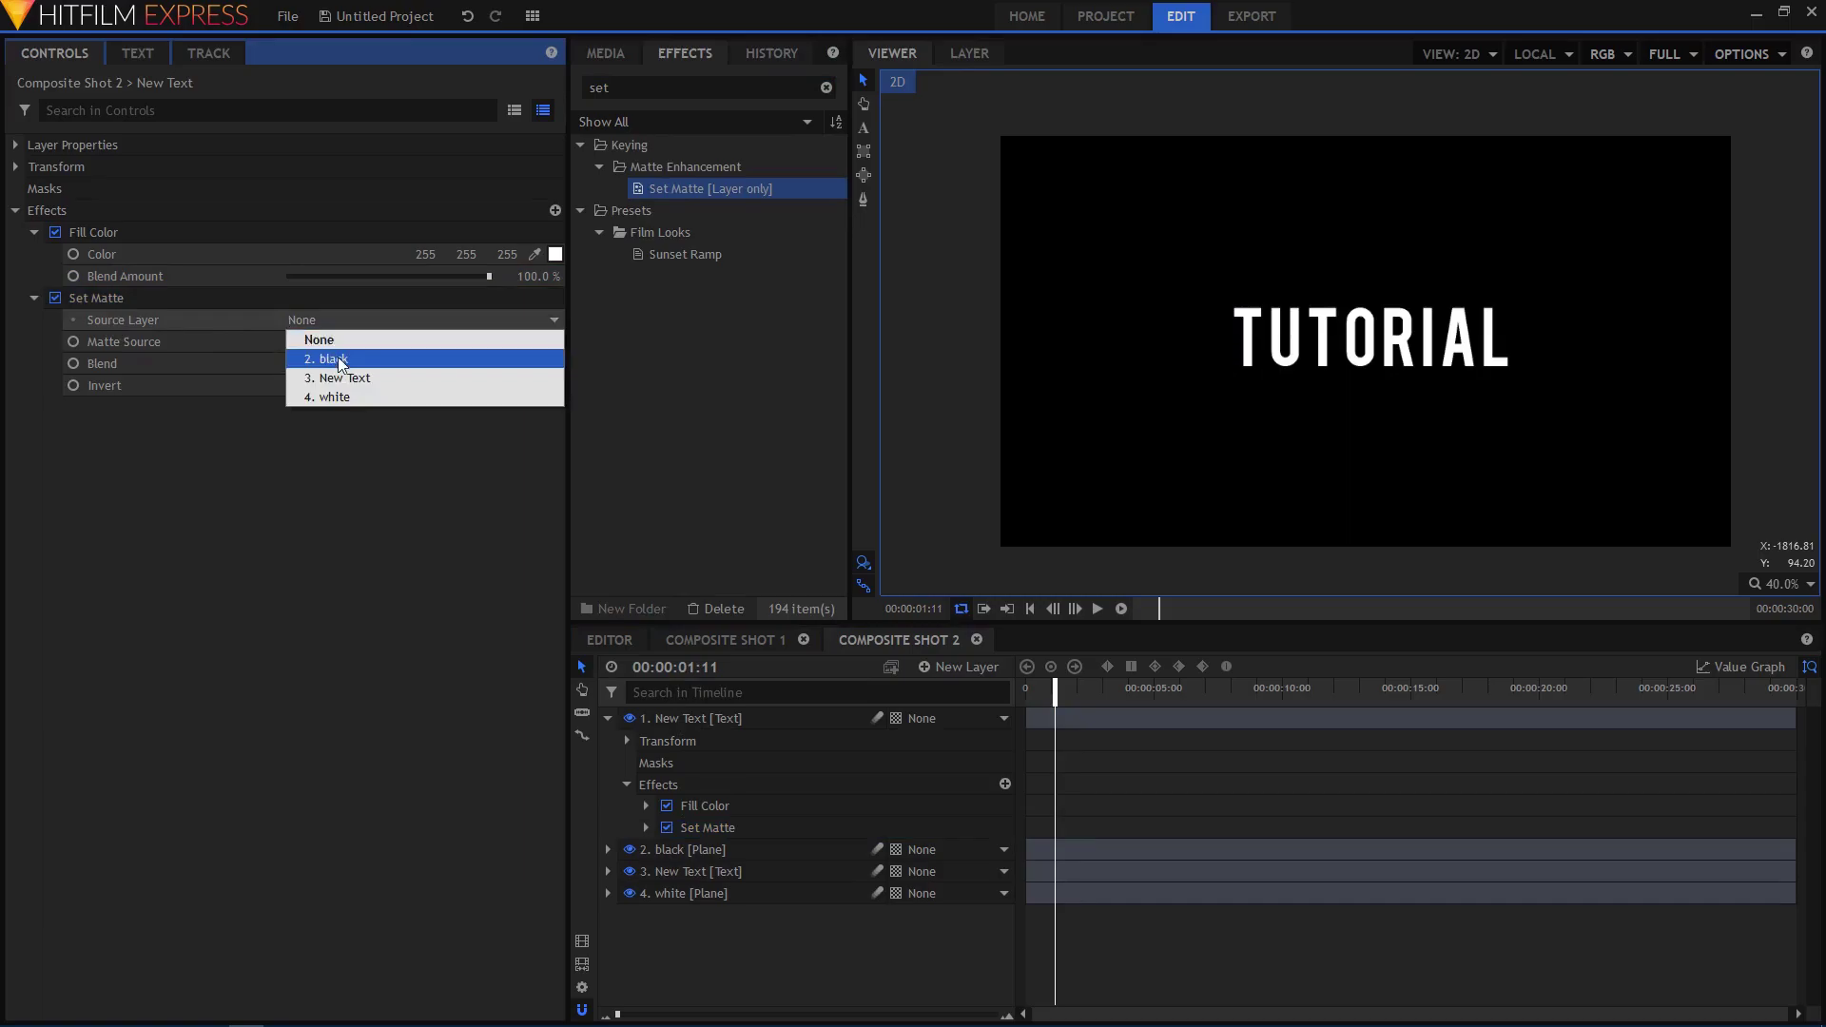
click(321, 356)
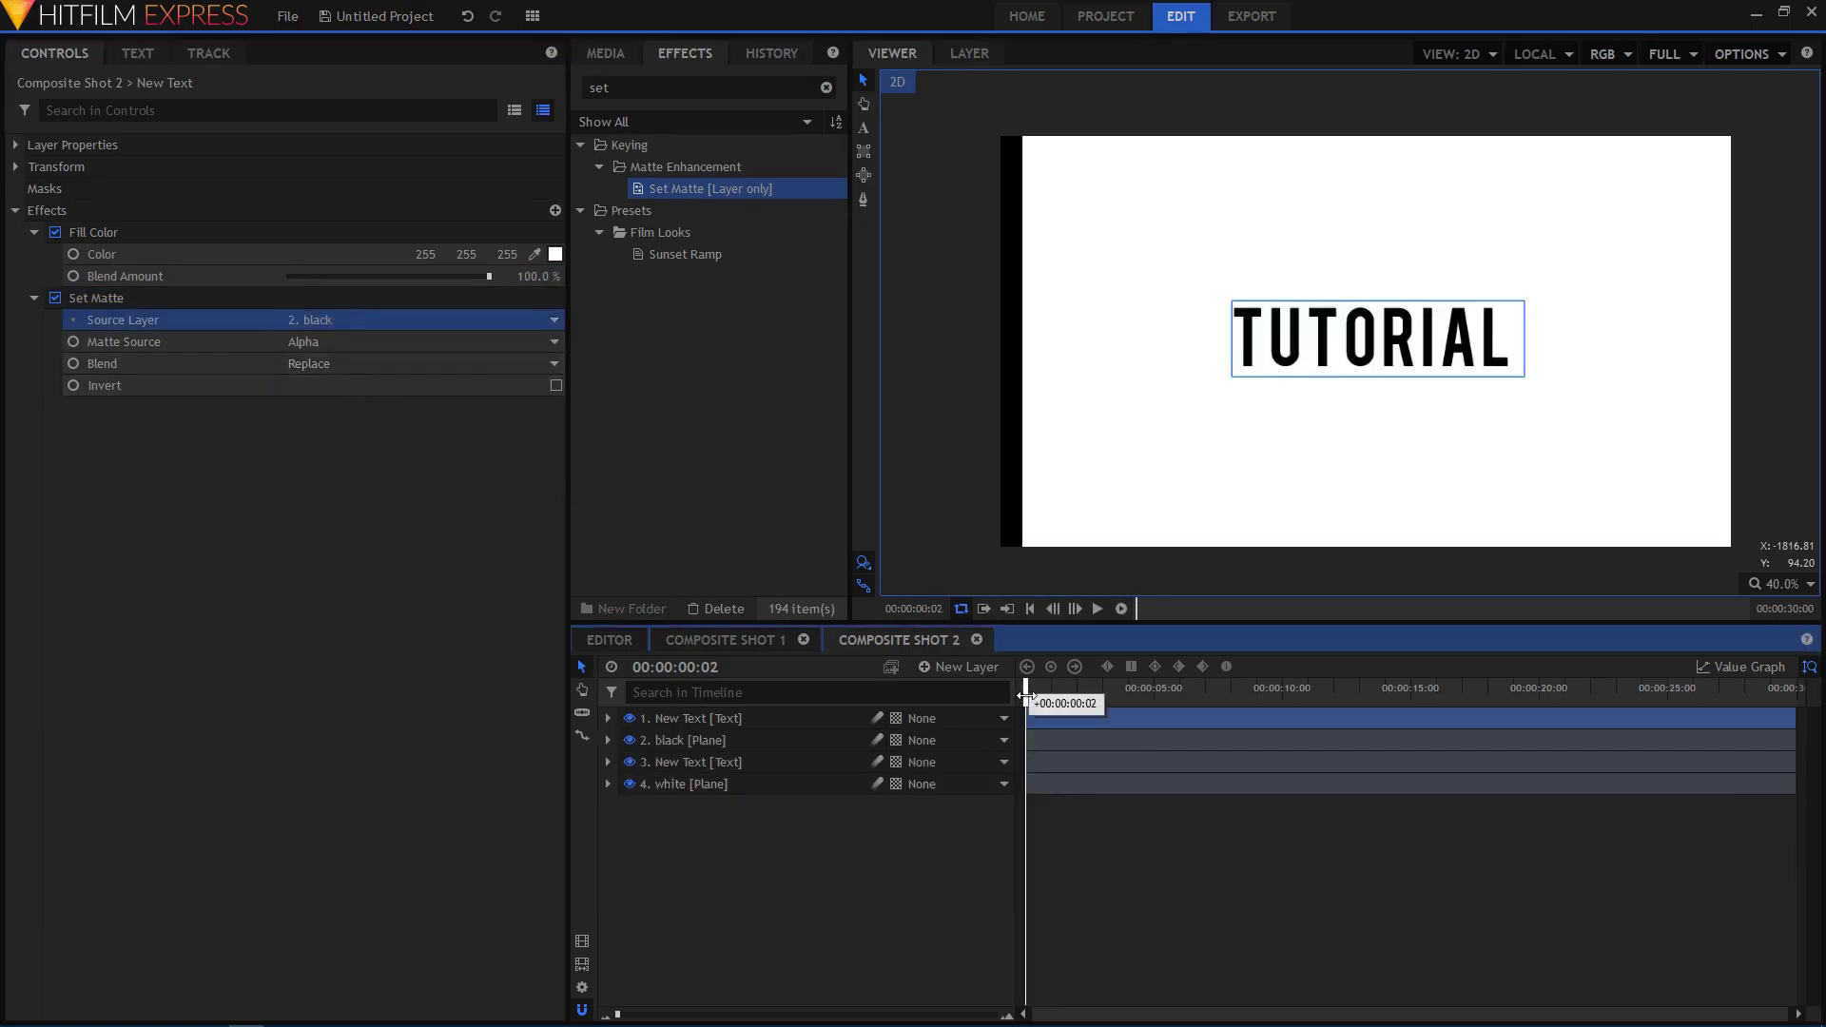
mouse_move(1055, 699)
mouse_down()
mouse_move(1033, 699)
mouse_move(1127, 700)
mouse_up()
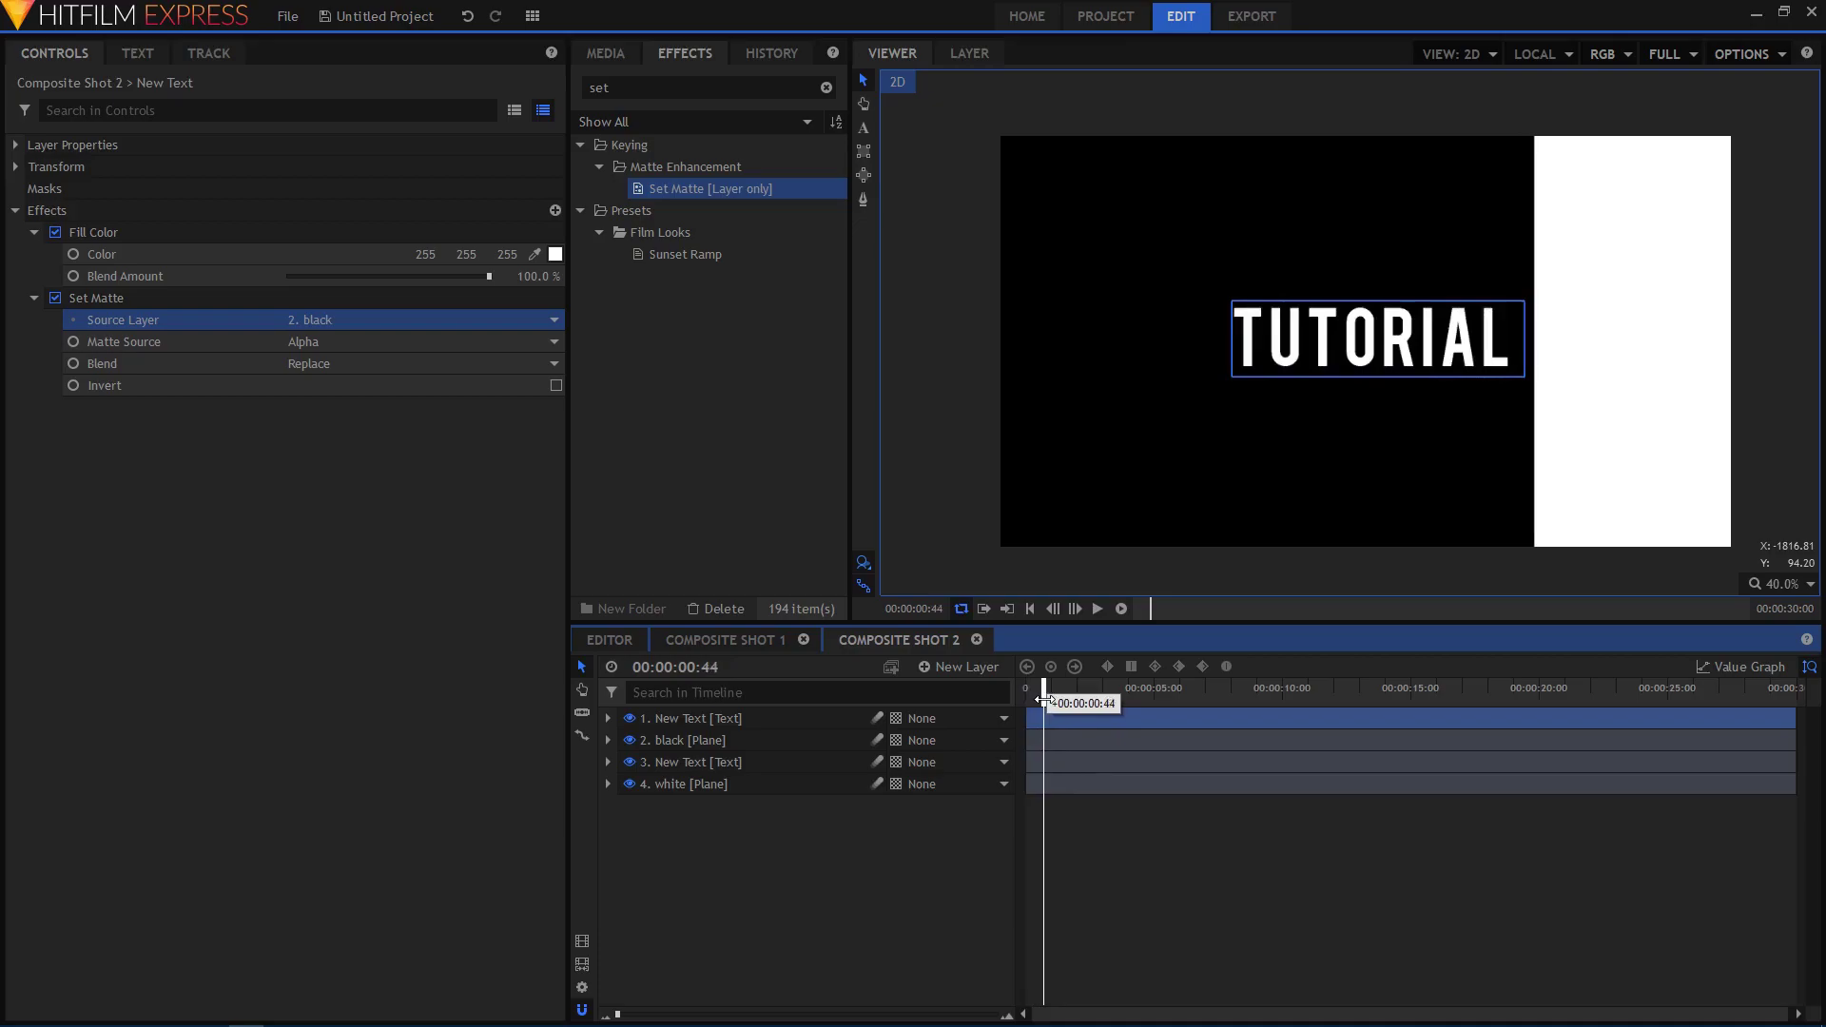
click(1029, 608)
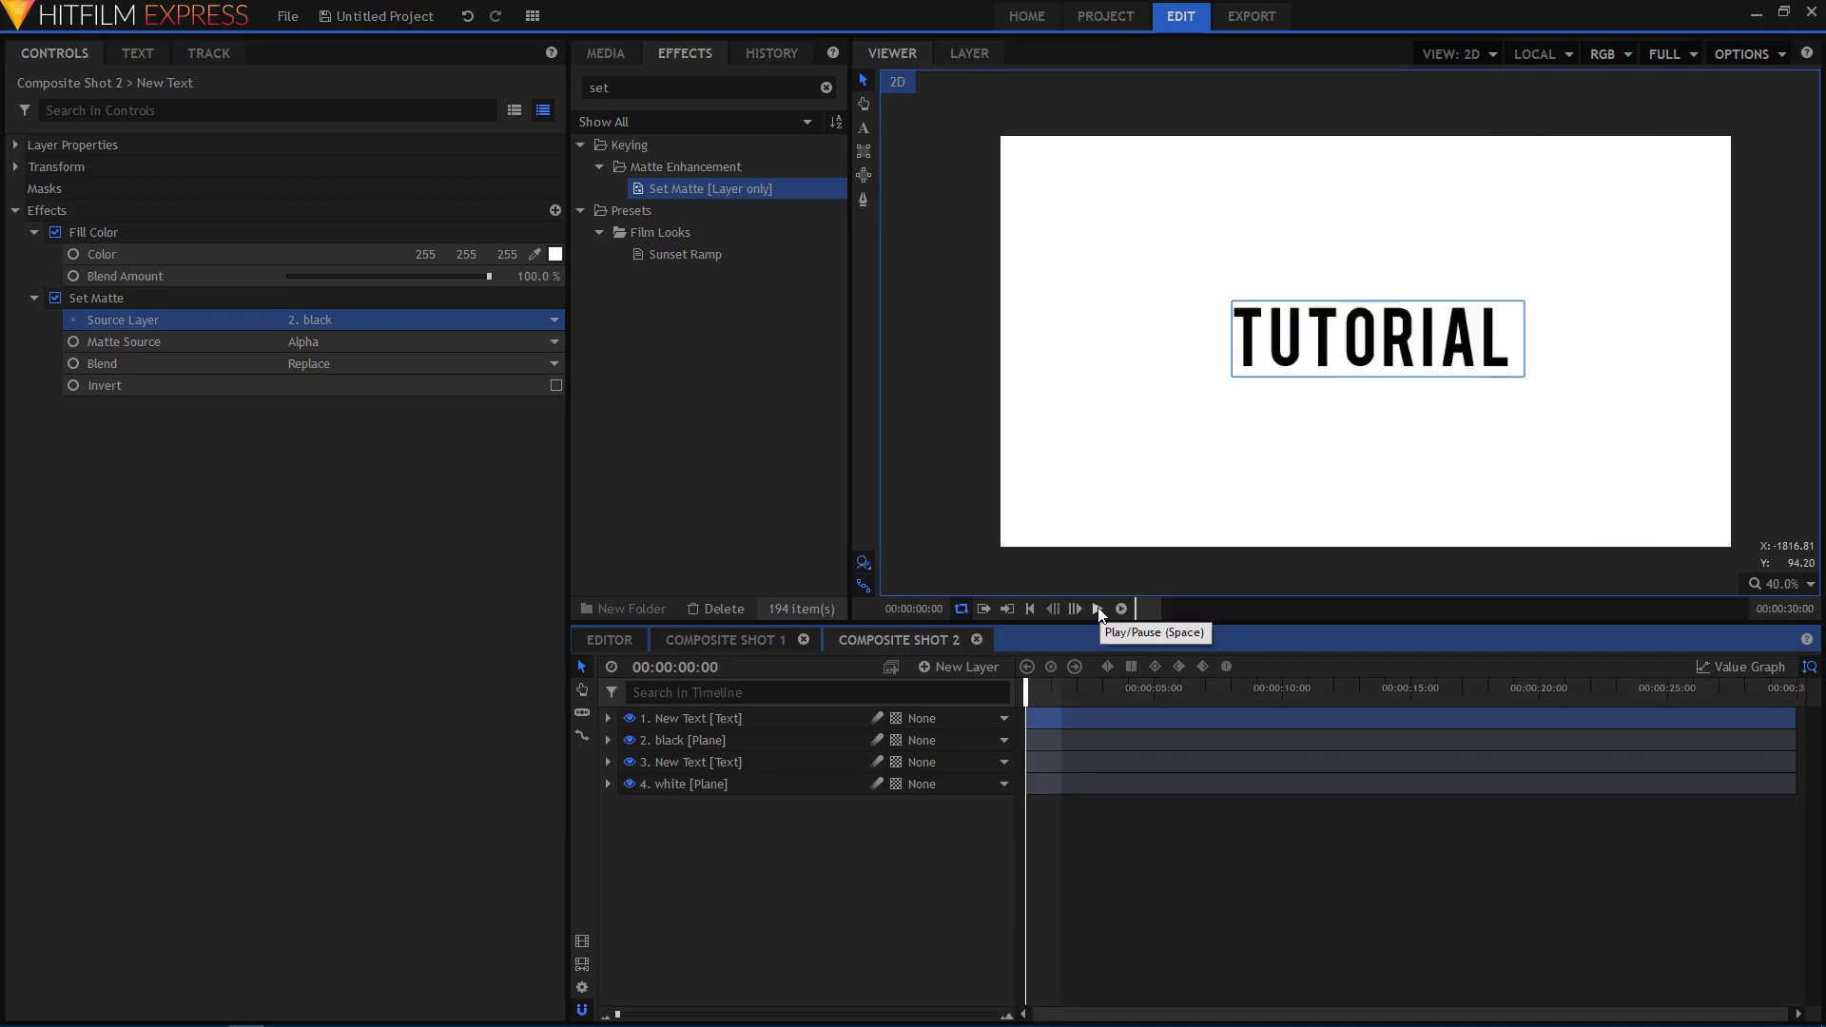
click(1098, 607)
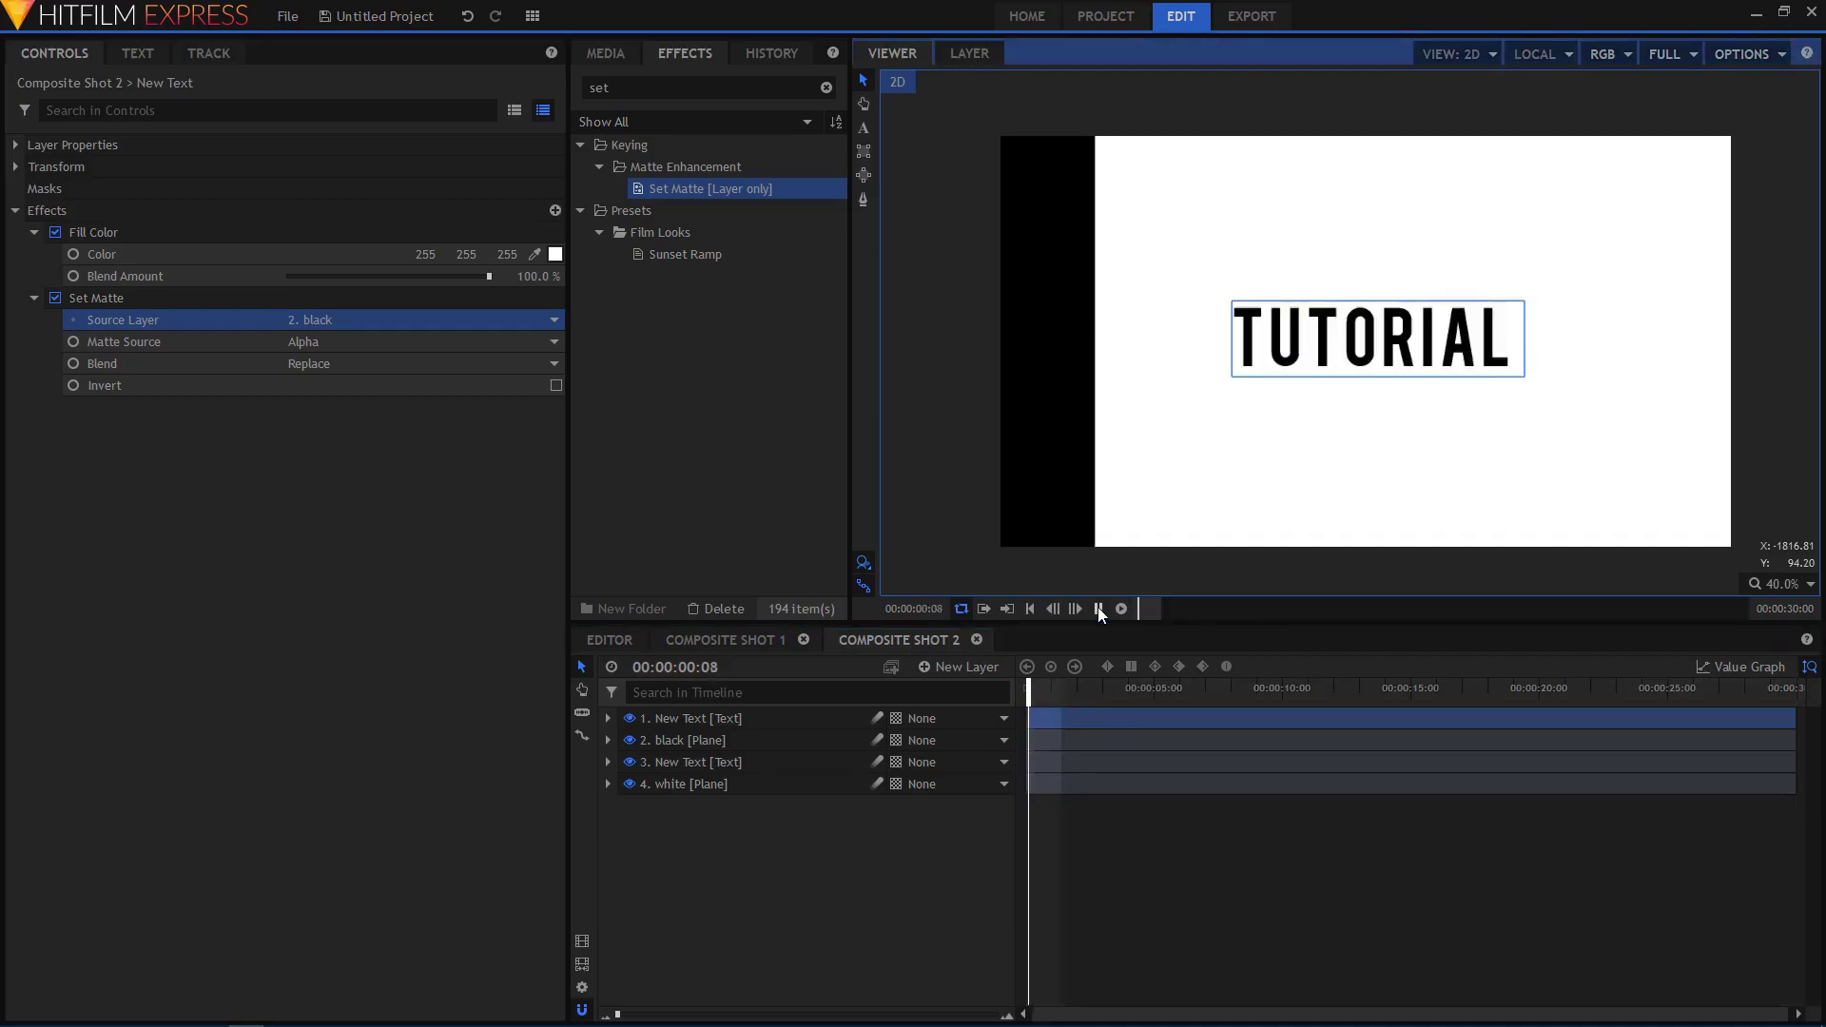